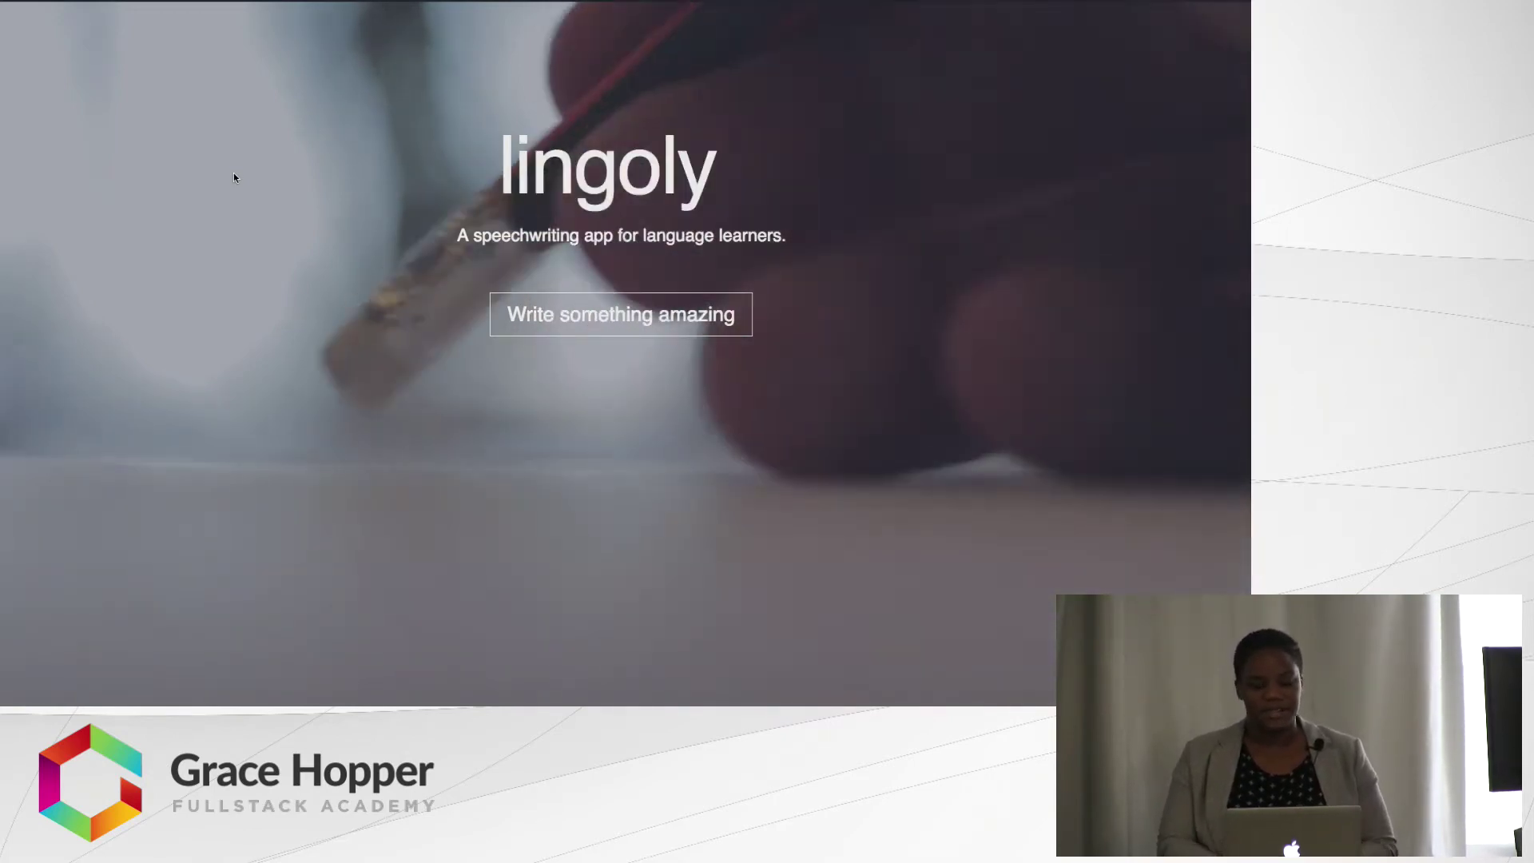
- In the workspace, record a 3-second microphone clip, play it back, and save it as speech (3).mp3
click(620, 314)
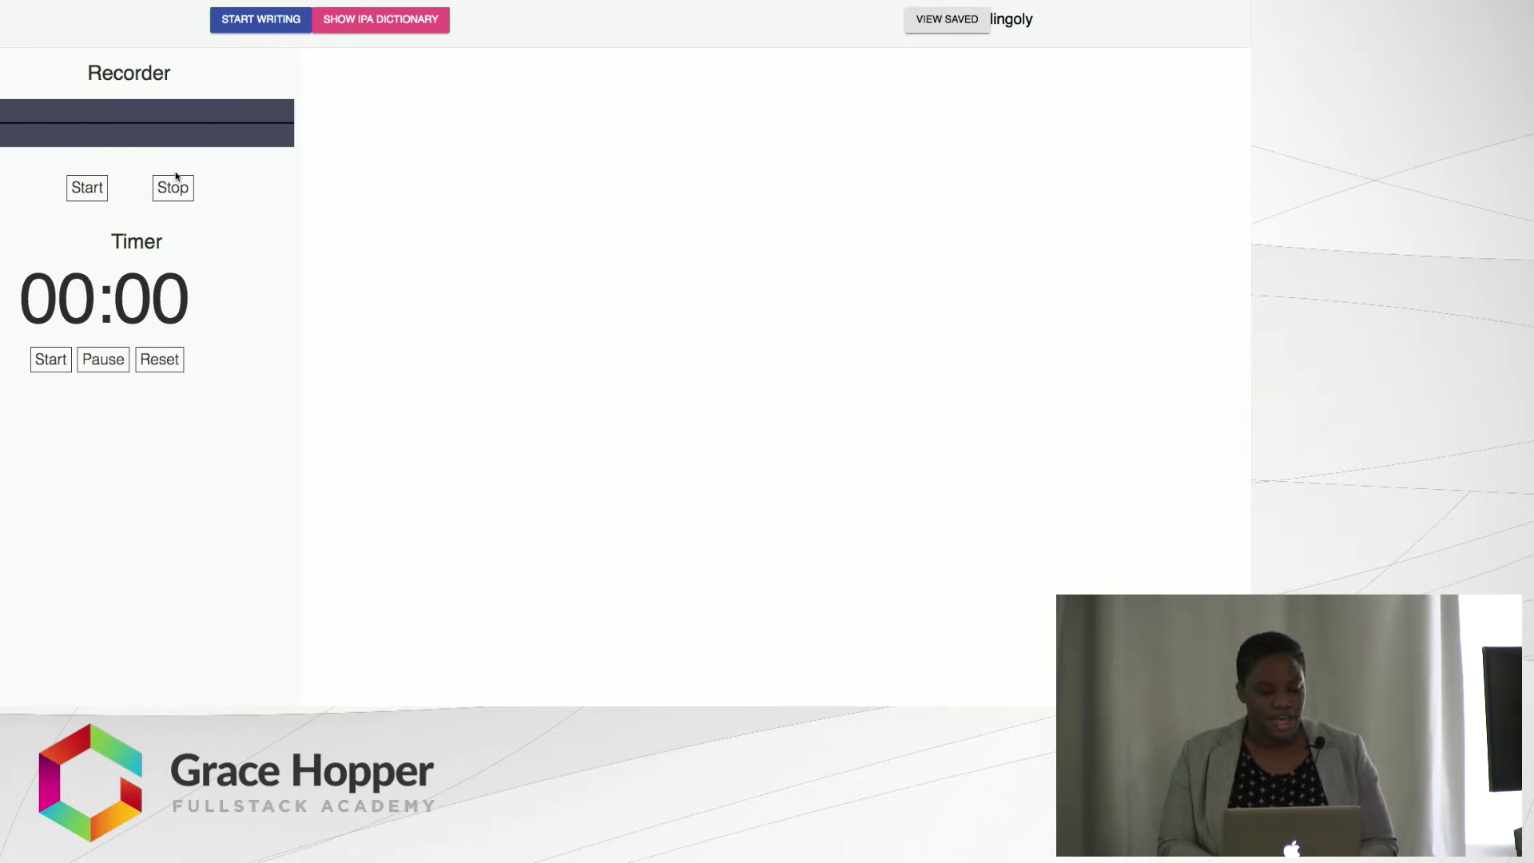
click(93, 192)
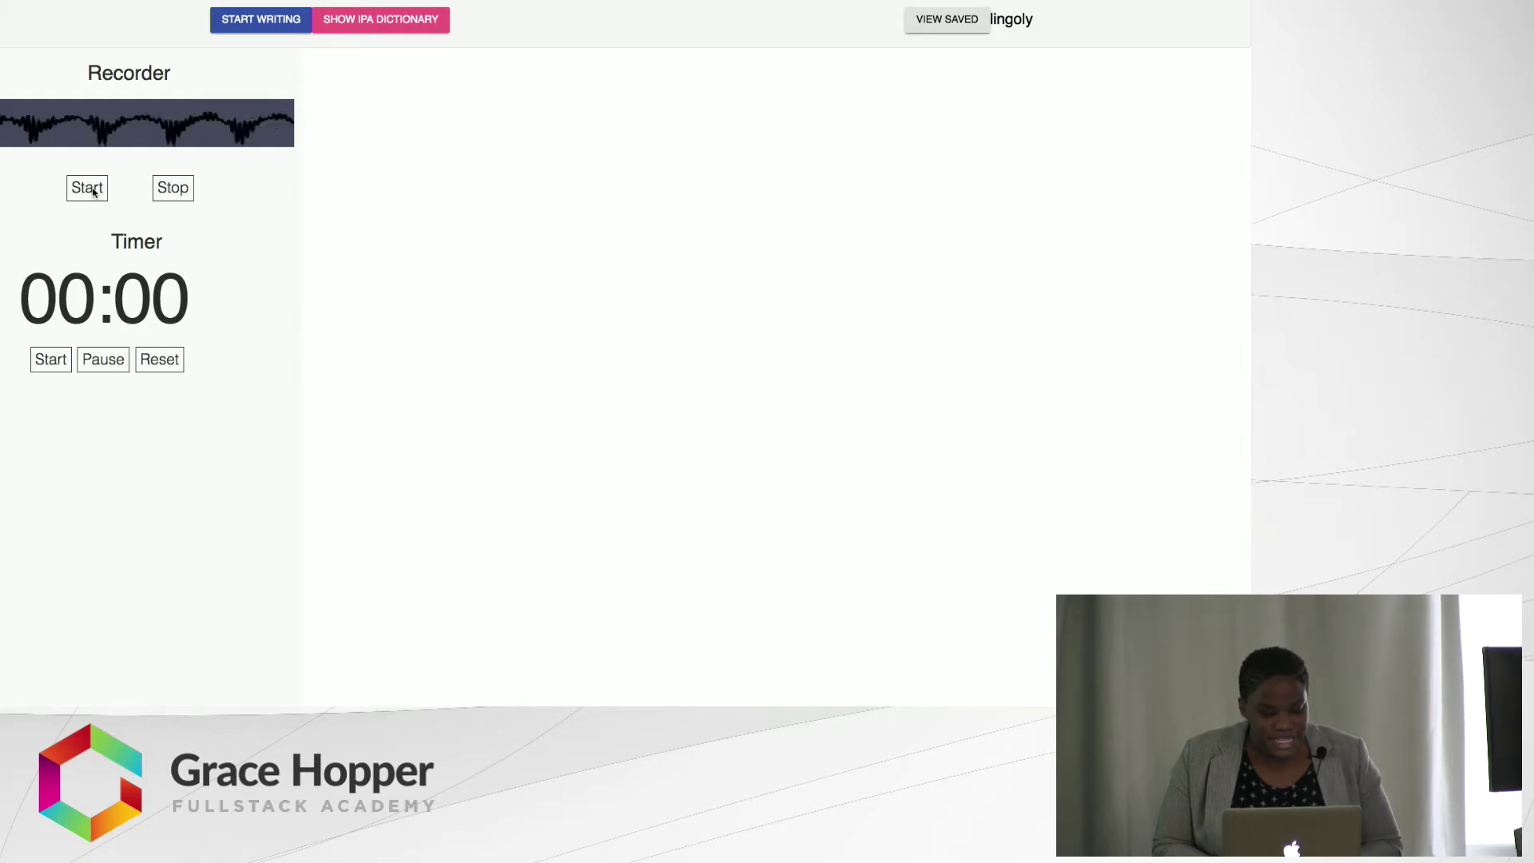
click(175, 192)
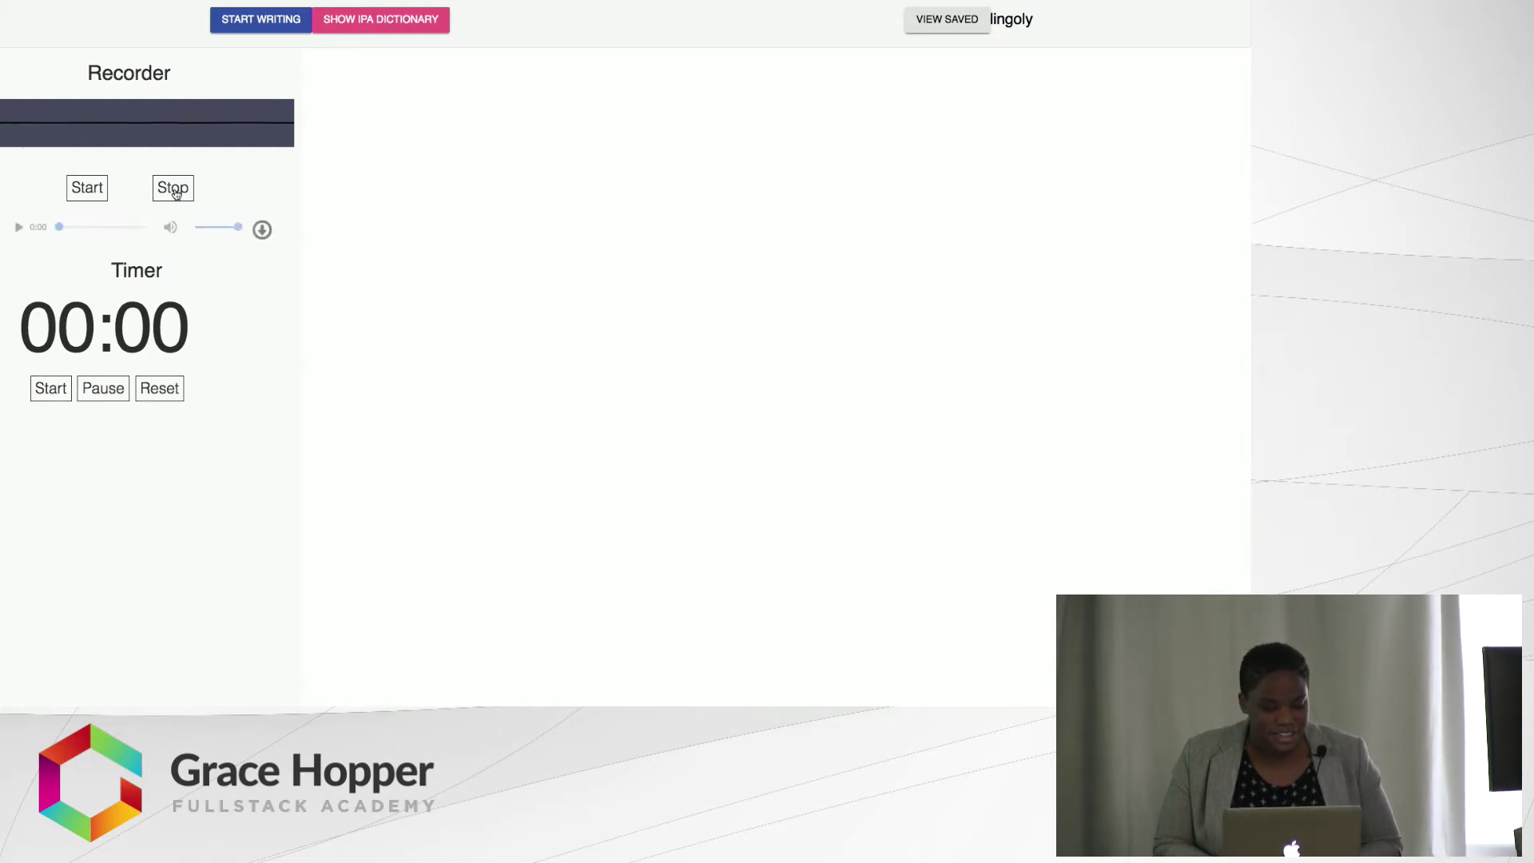
click(19, 228)
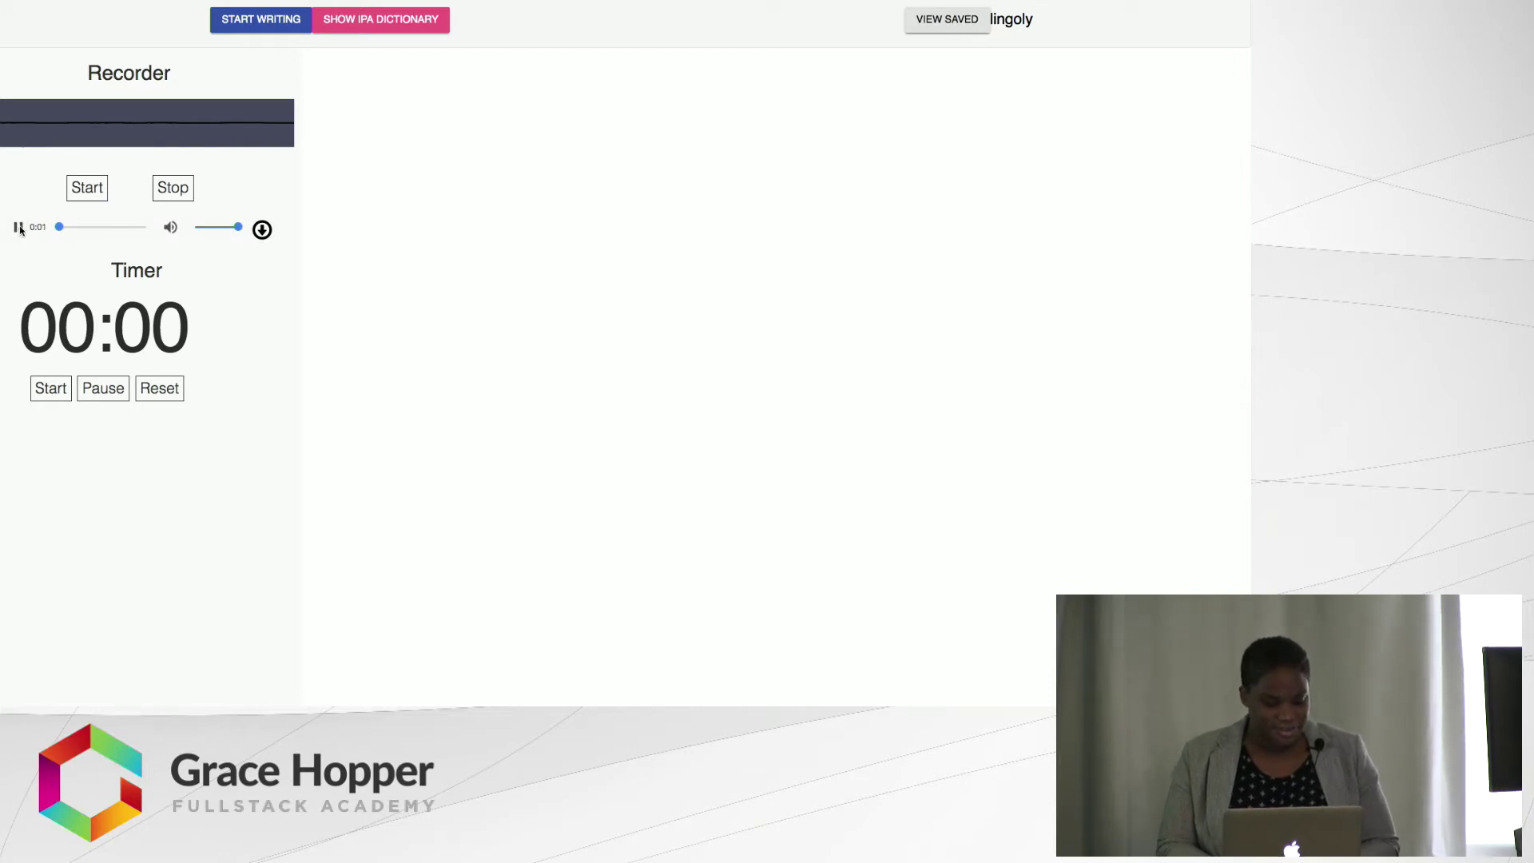
click(261, 230)
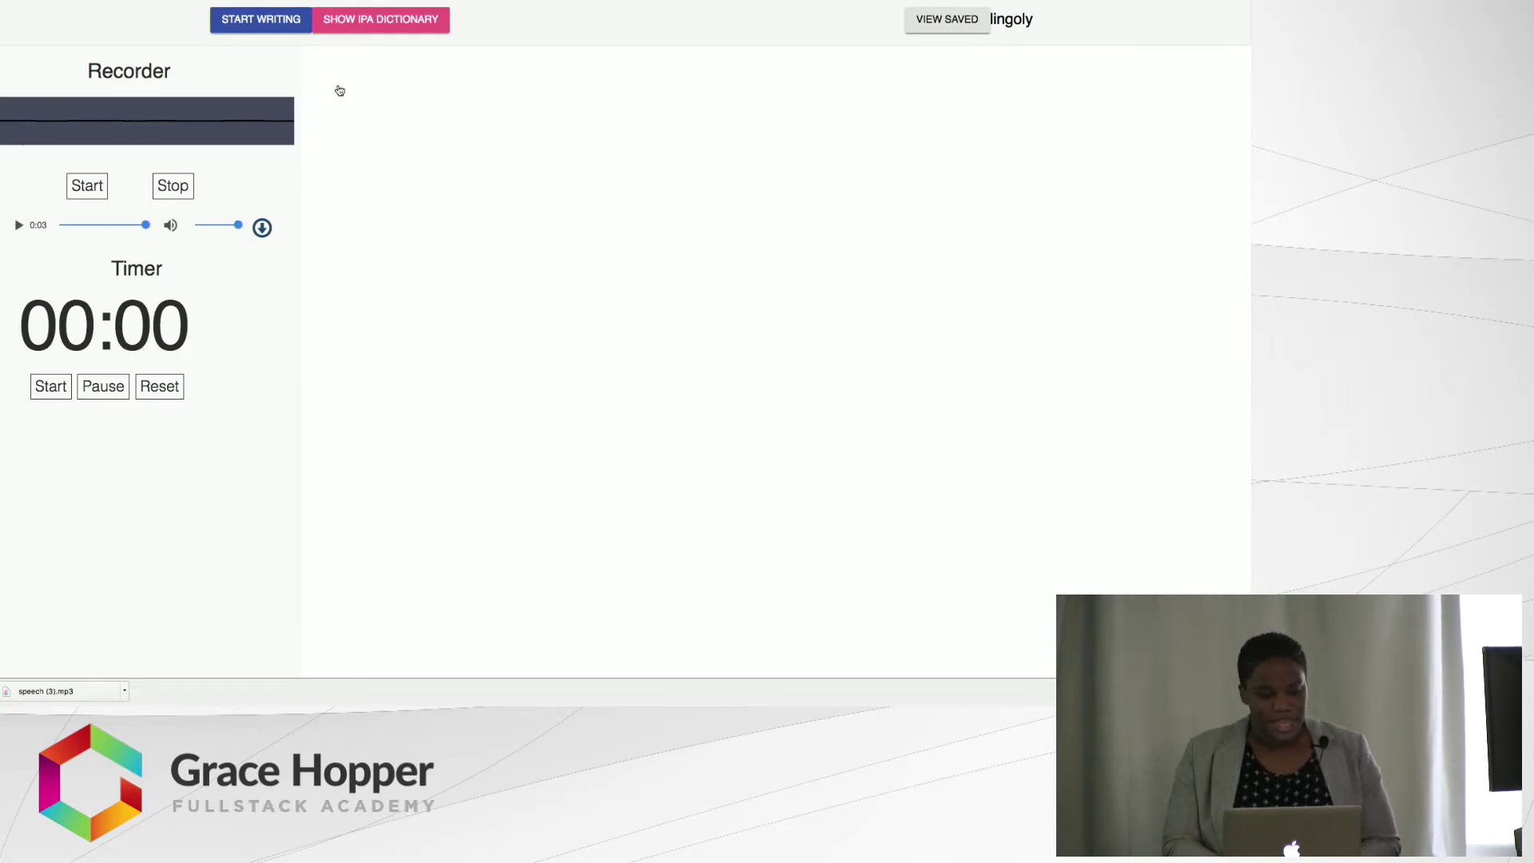
- Dictate the speech about flying with dragons, ending 'pronounce the word Merriam-Webster'
click(261, 24)
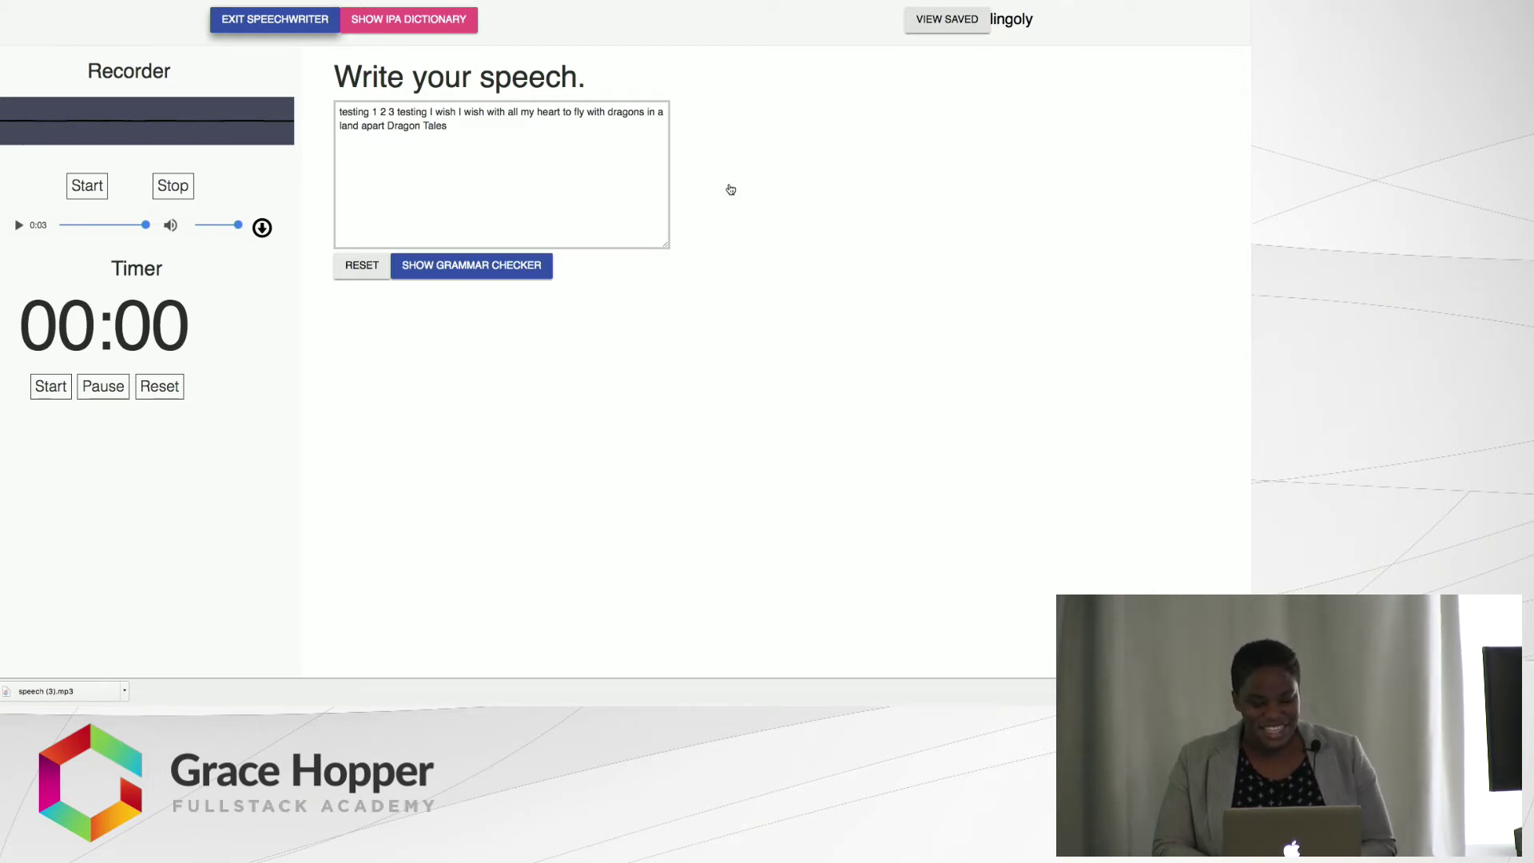
click(413, 25)
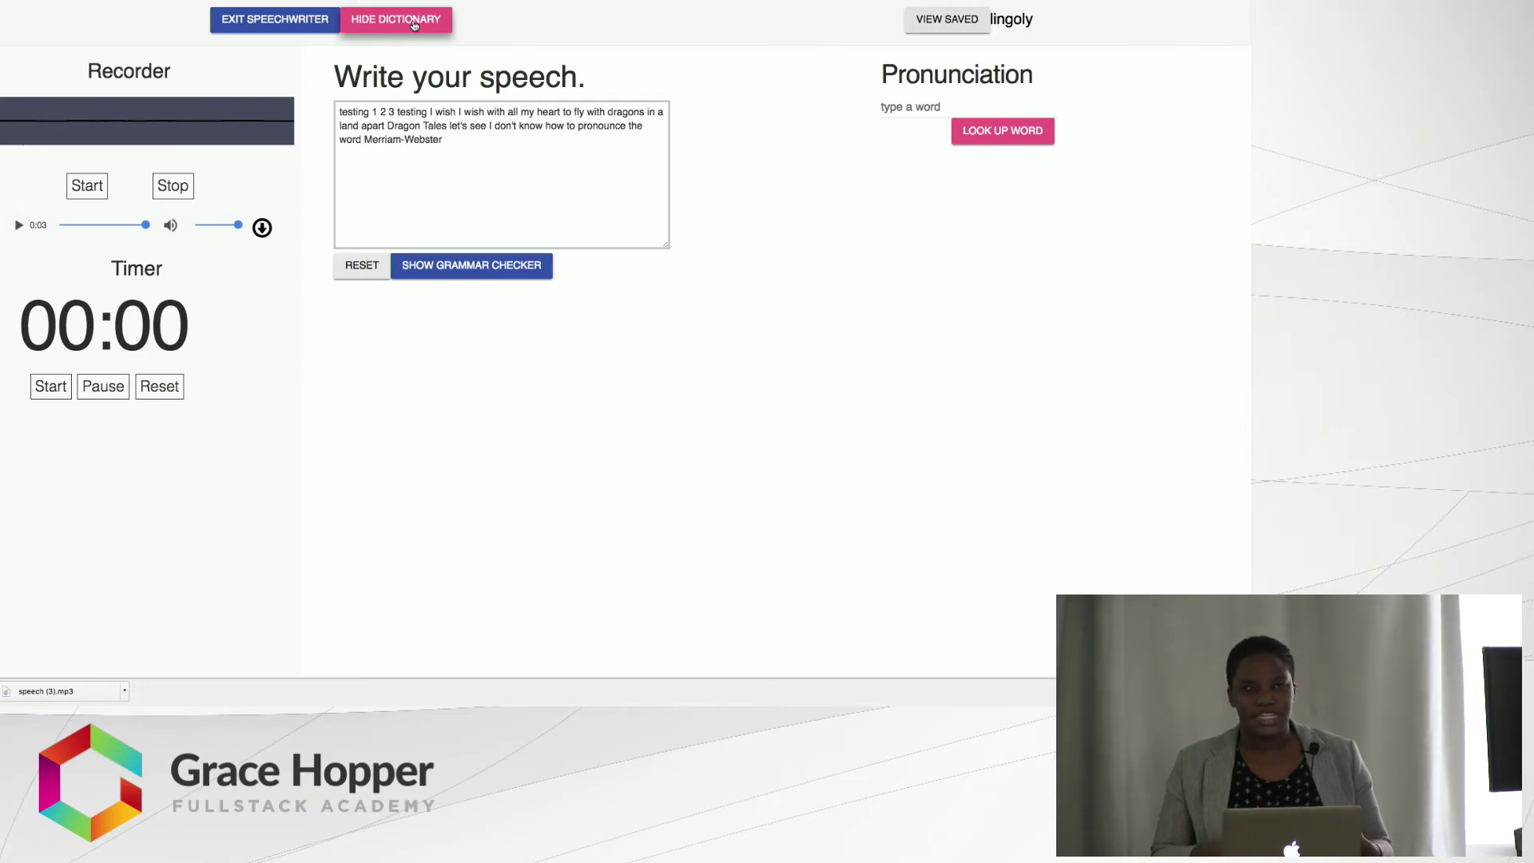
- Look up 'hello' in the IPA dictionary, showing həˈloʊ, and play its audio
click(903, 106)
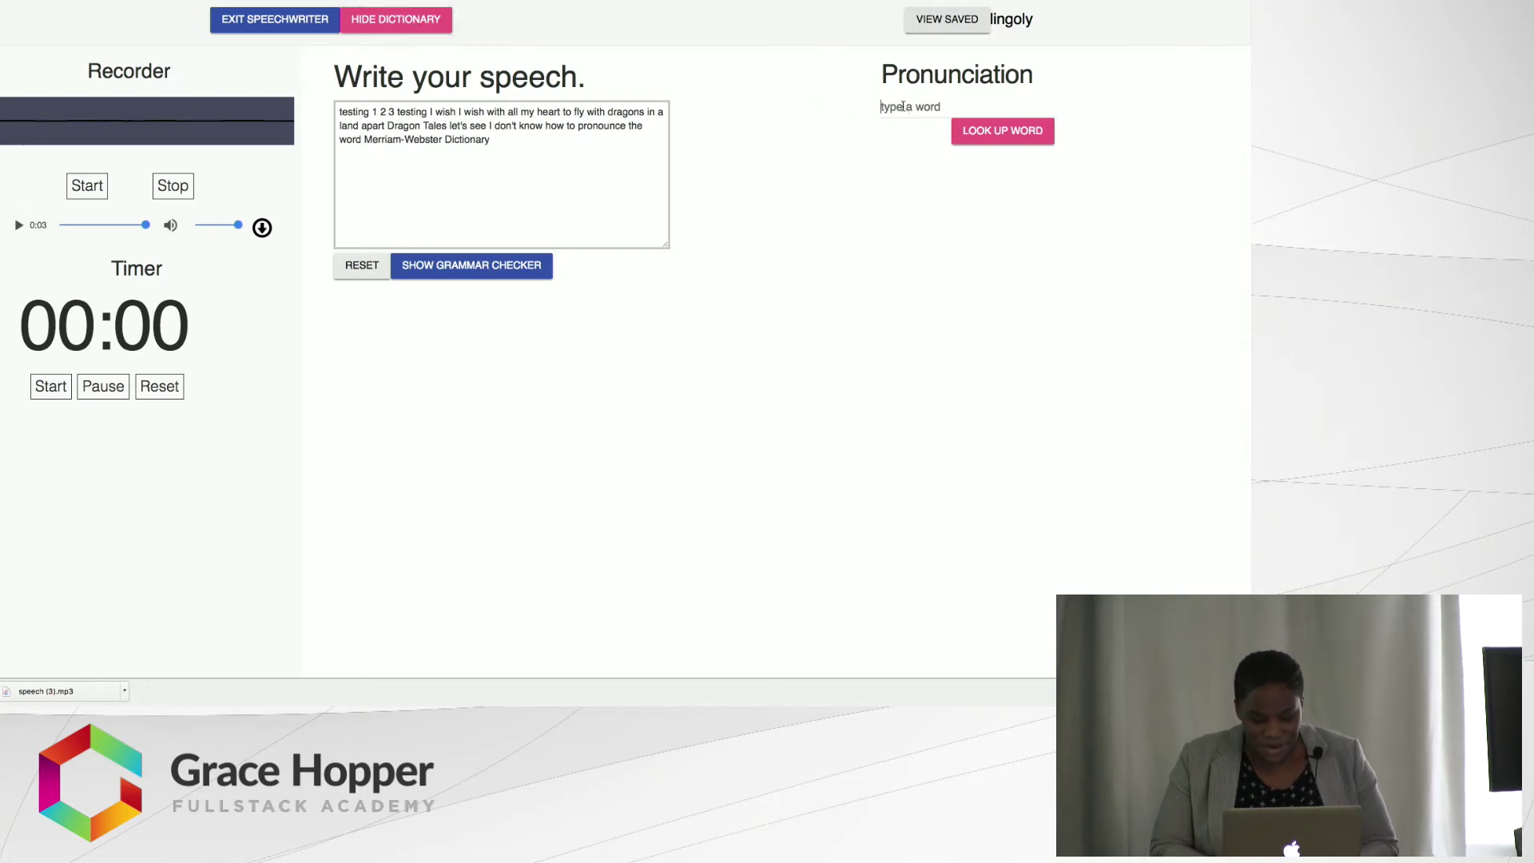
text(hel)
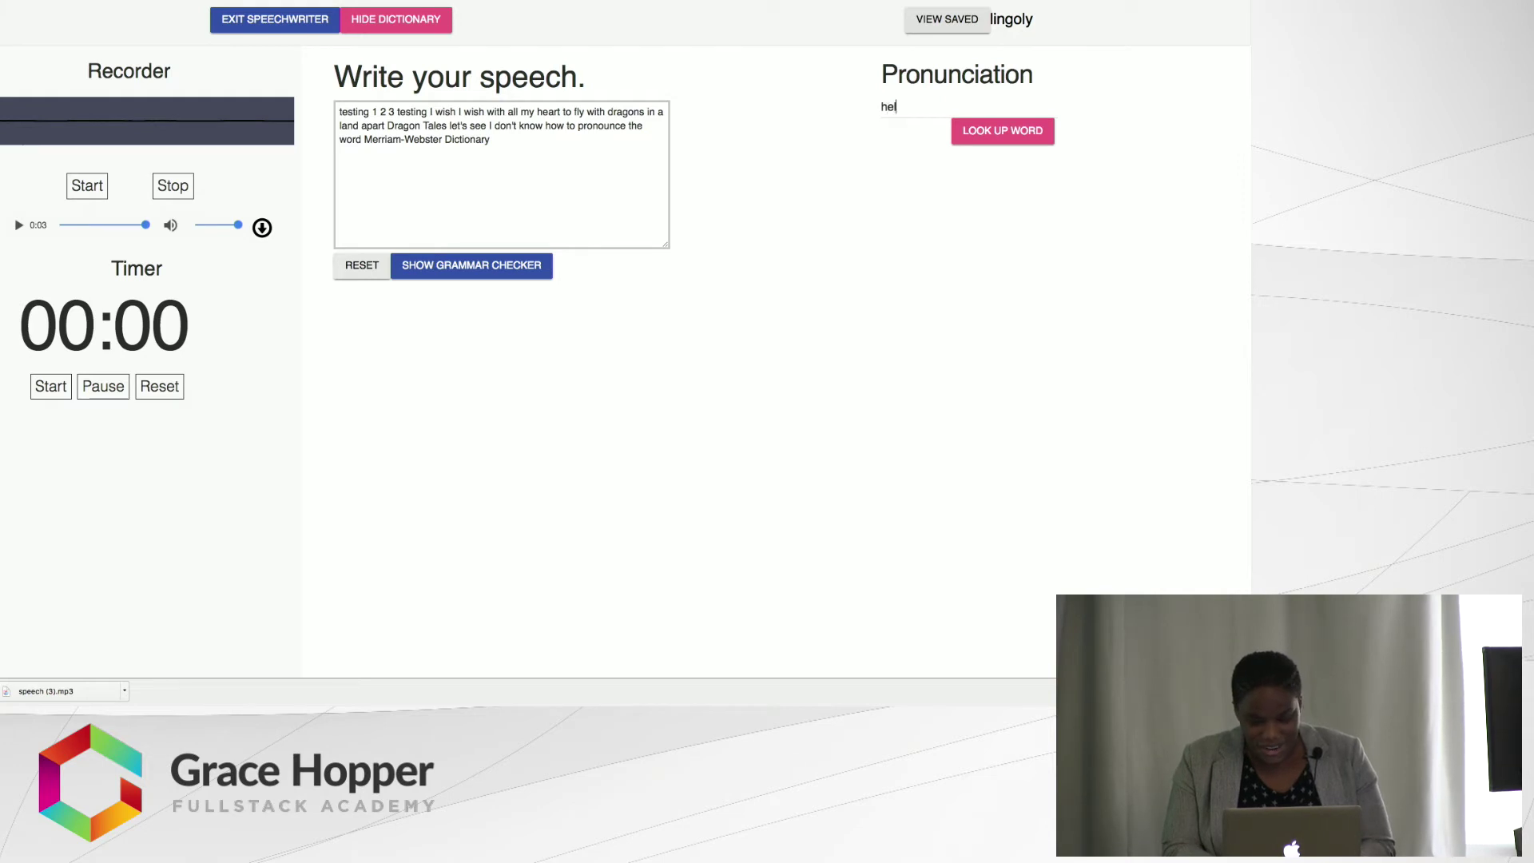
text(lo)
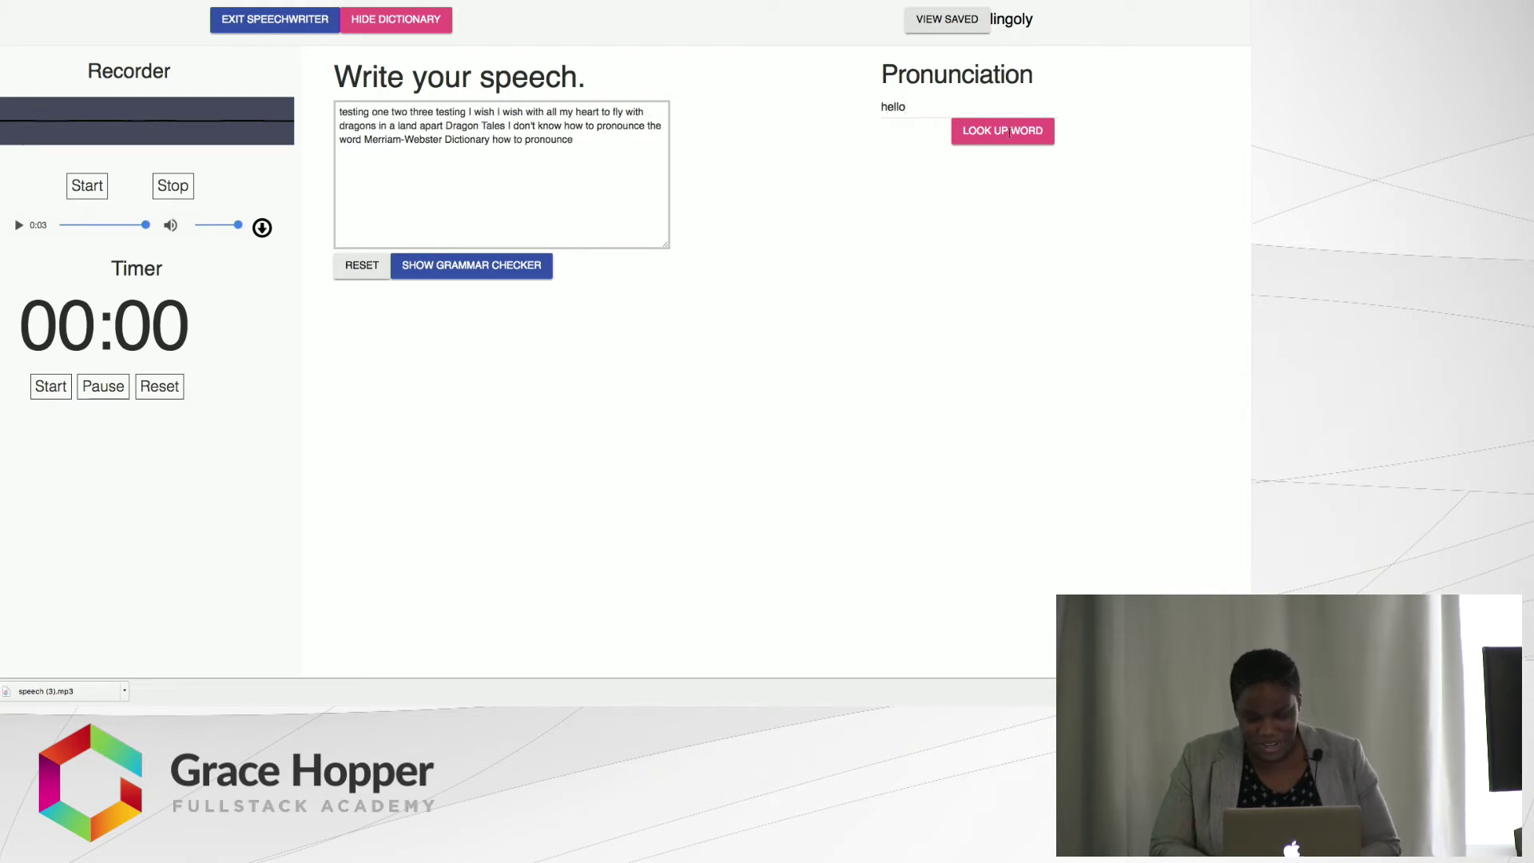
click(1009, 133)
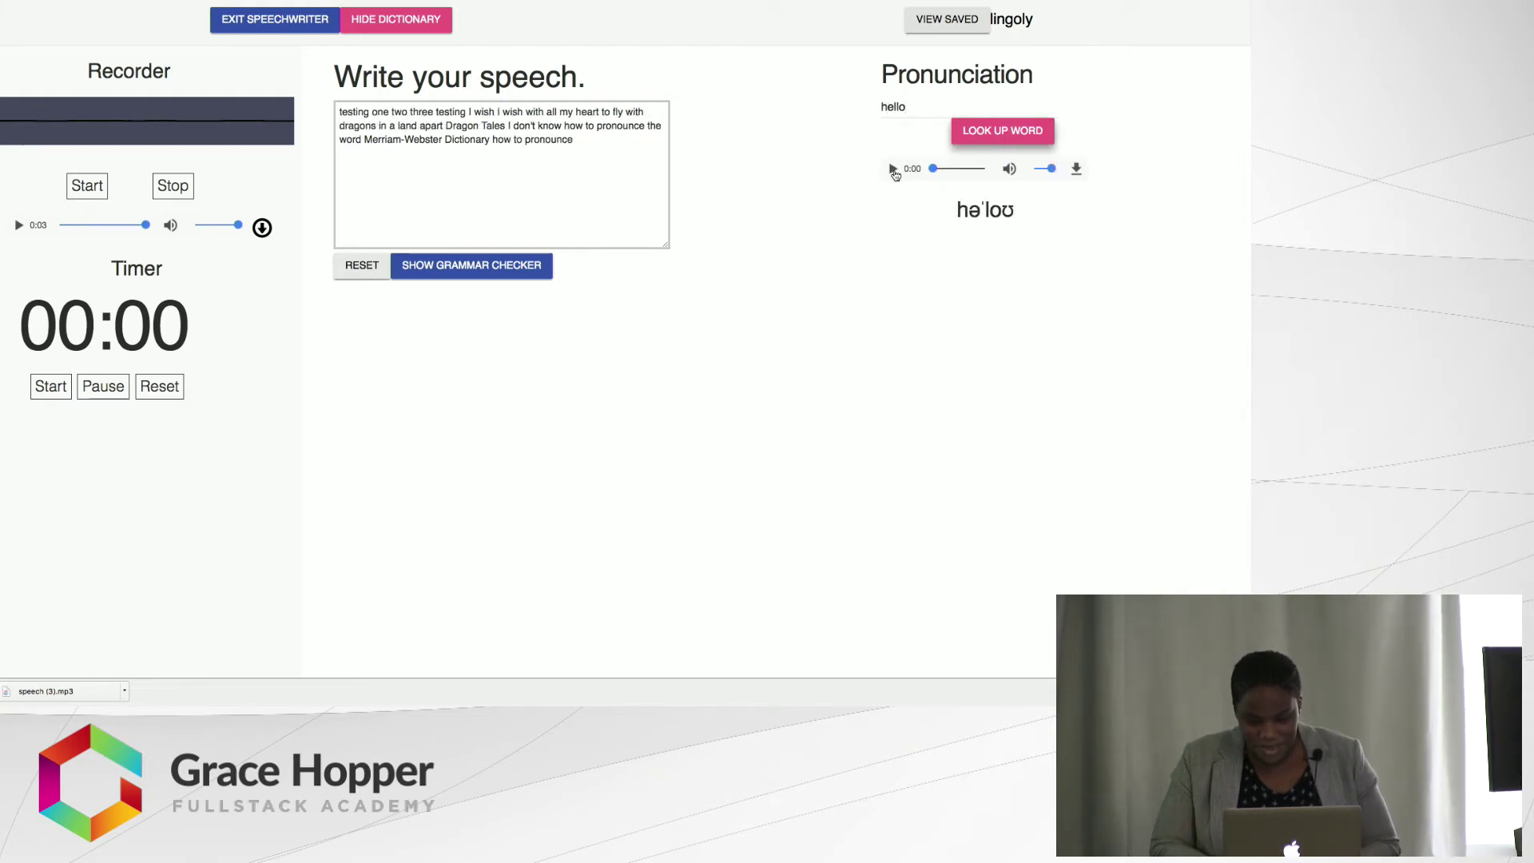
click(893, 169)
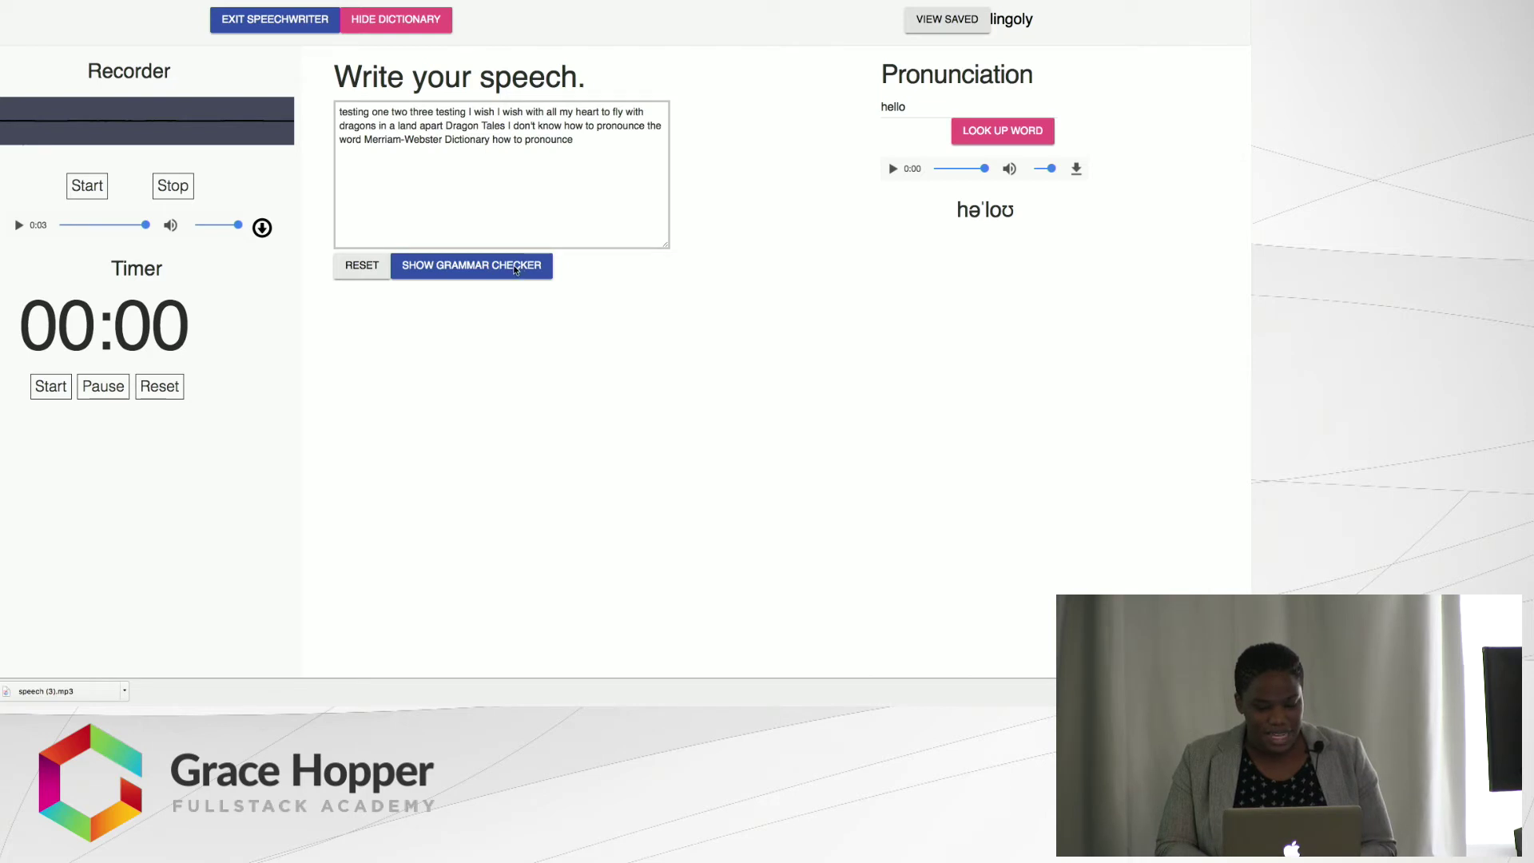
- Open the grammar checker, which reports 'Grammar looks fine', and select all its copied speech text
click(472, 266)
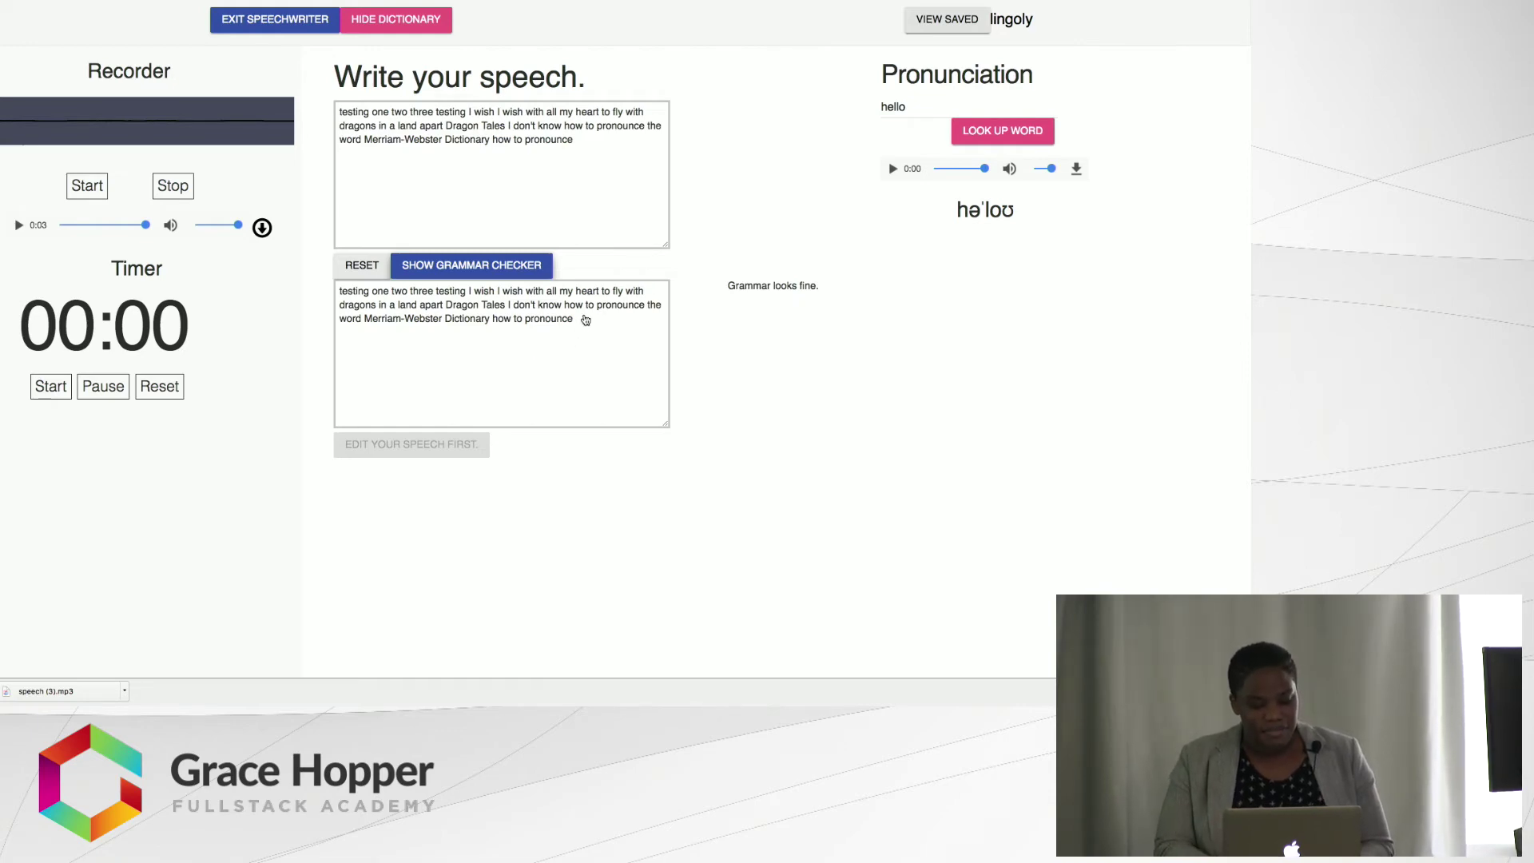
click(585, 320)
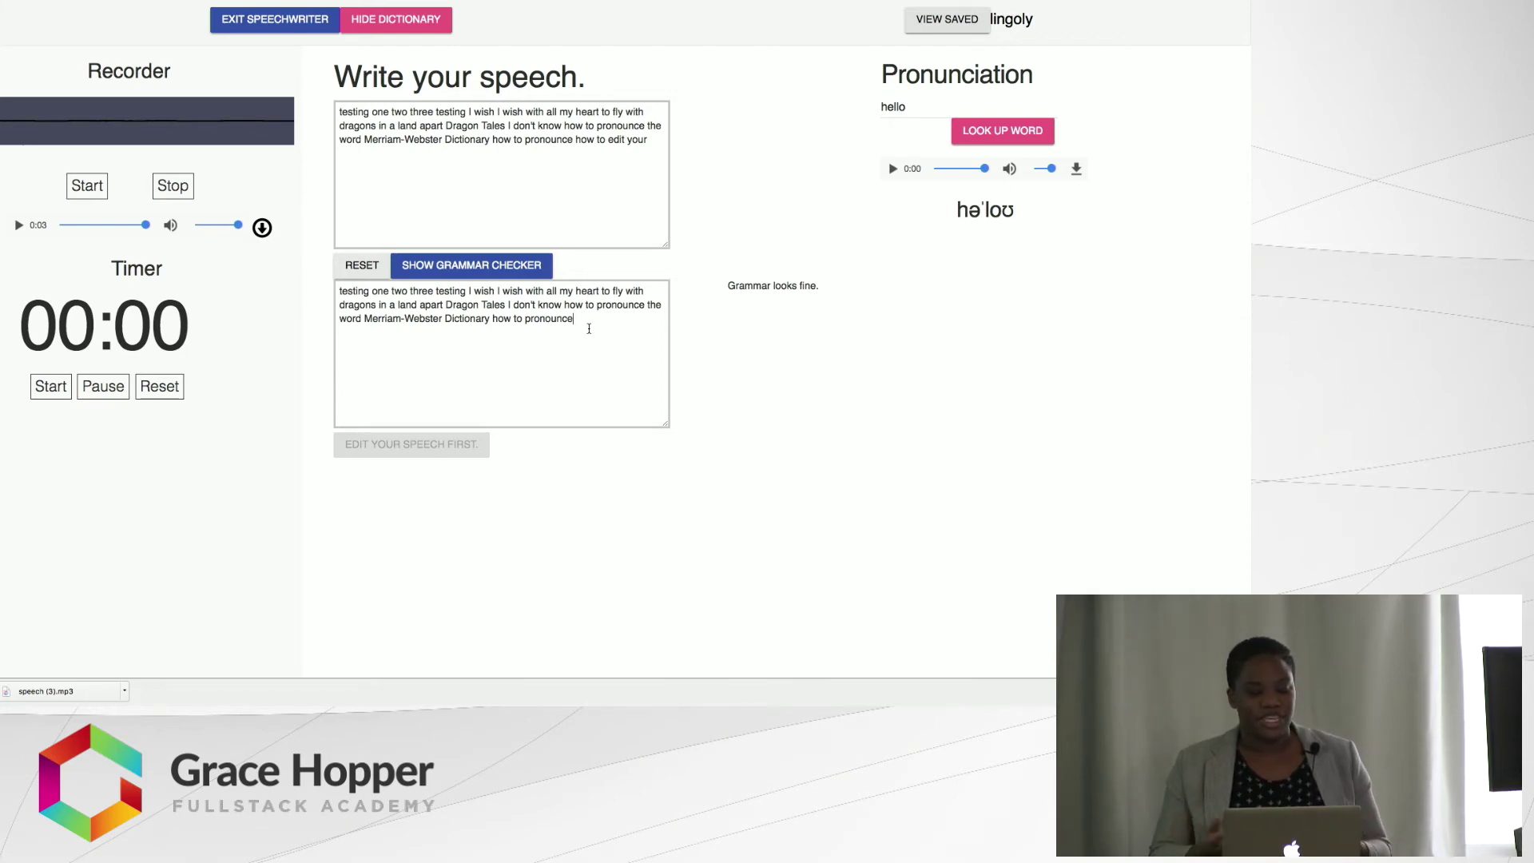
drag(588, 328, 334, 292)
- Replace the checker's text with 'How are you ? I is fine. I thinks this is an good'
key(BackSpace)
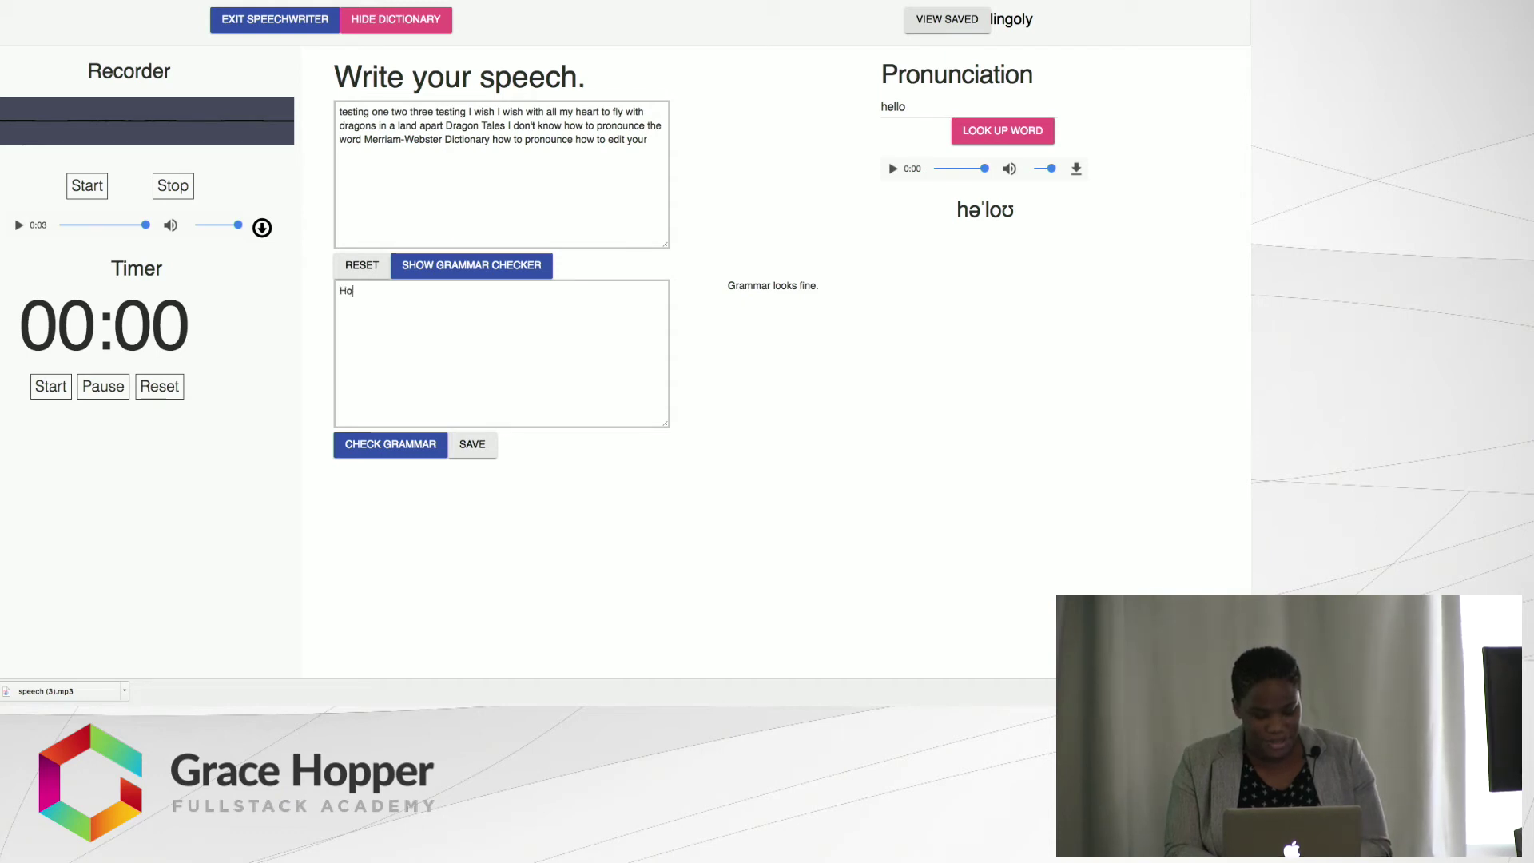
text(How are you )
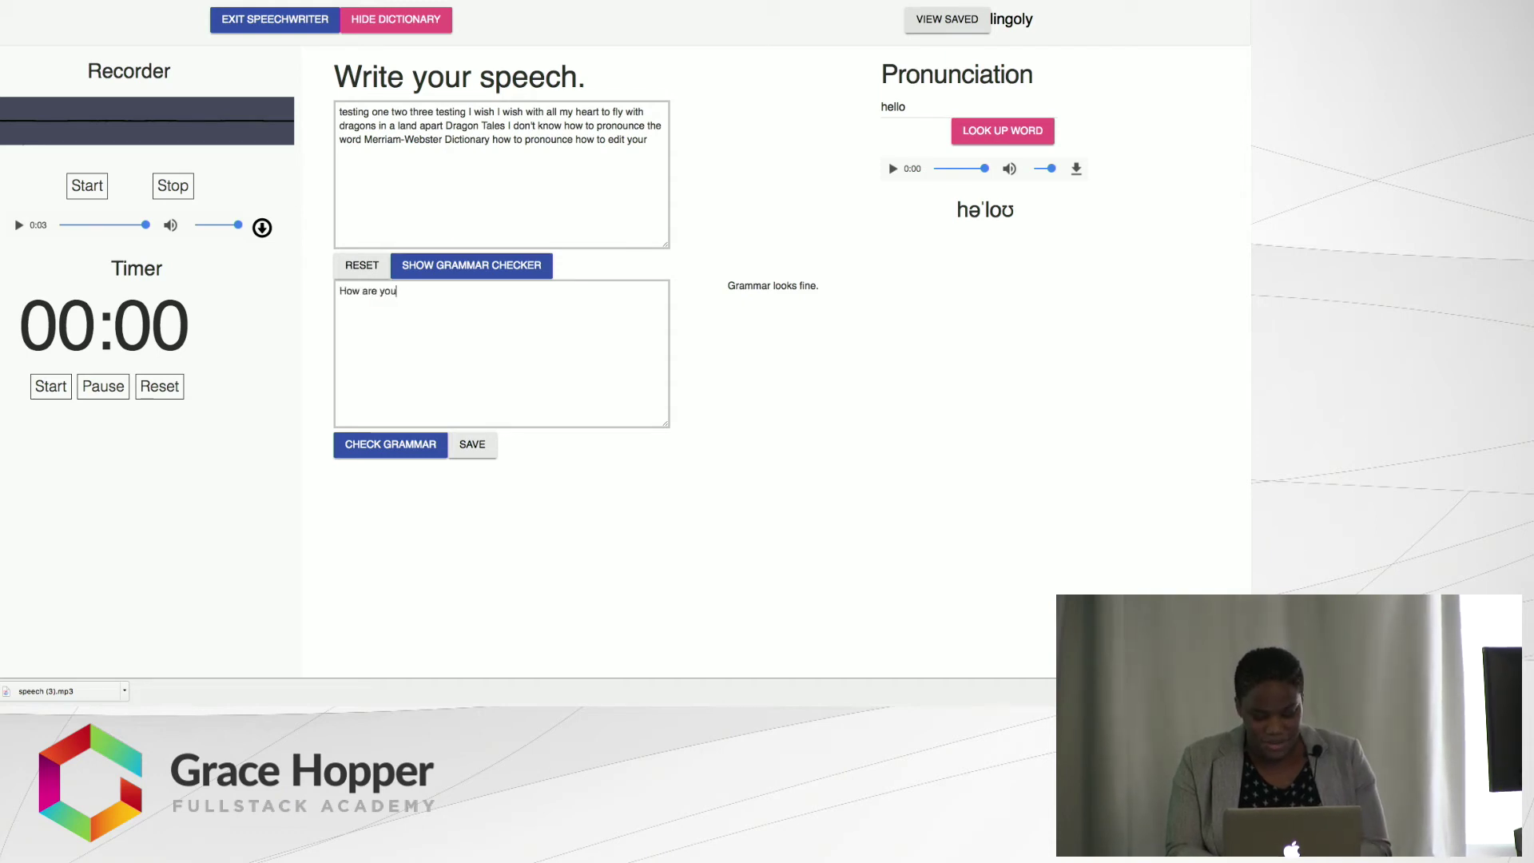
text(? I is )
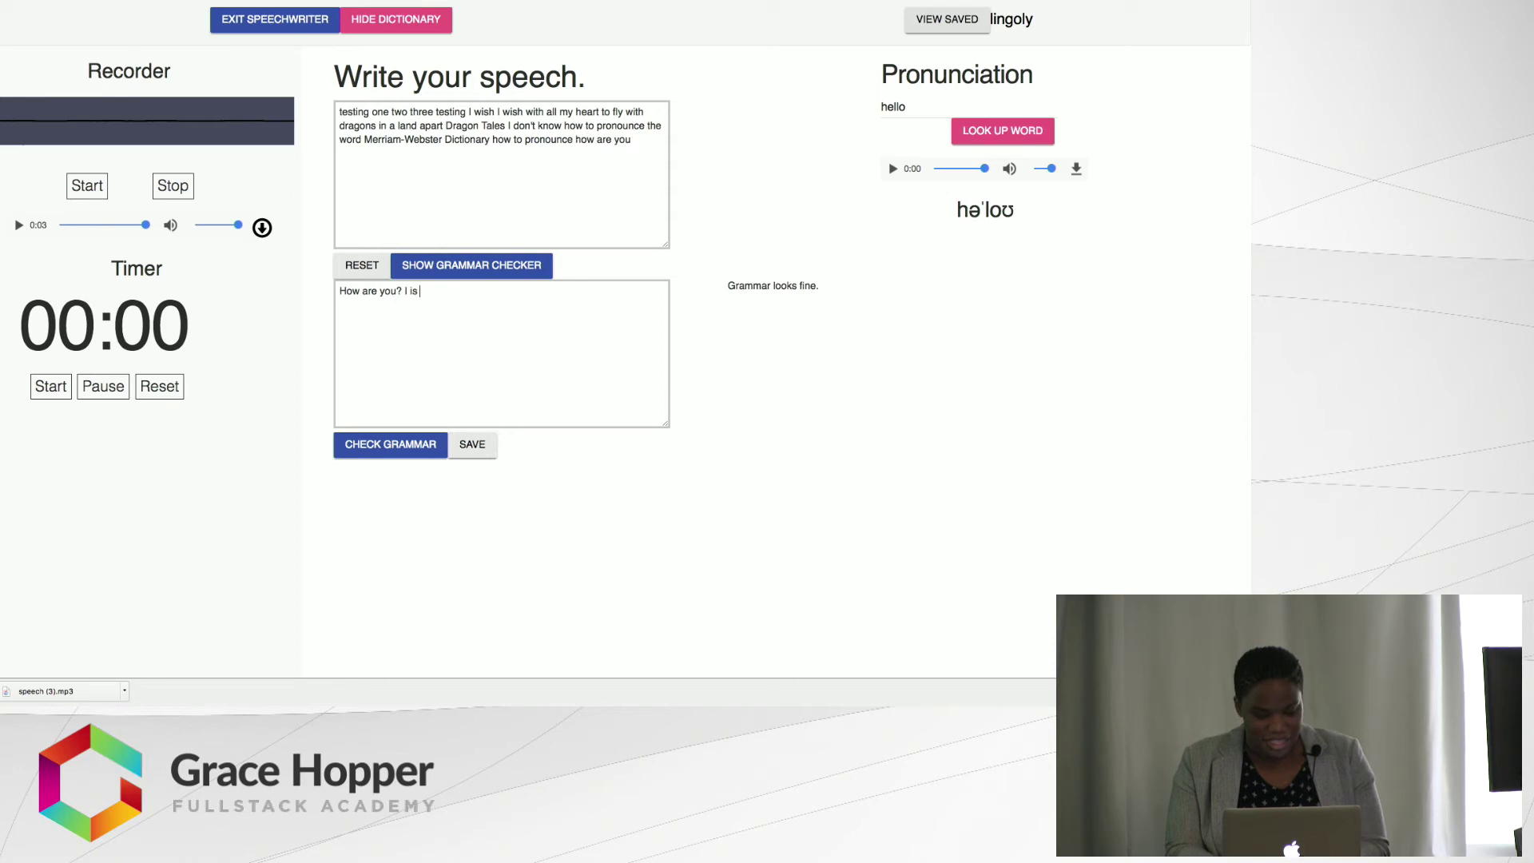
text(fine. I think)
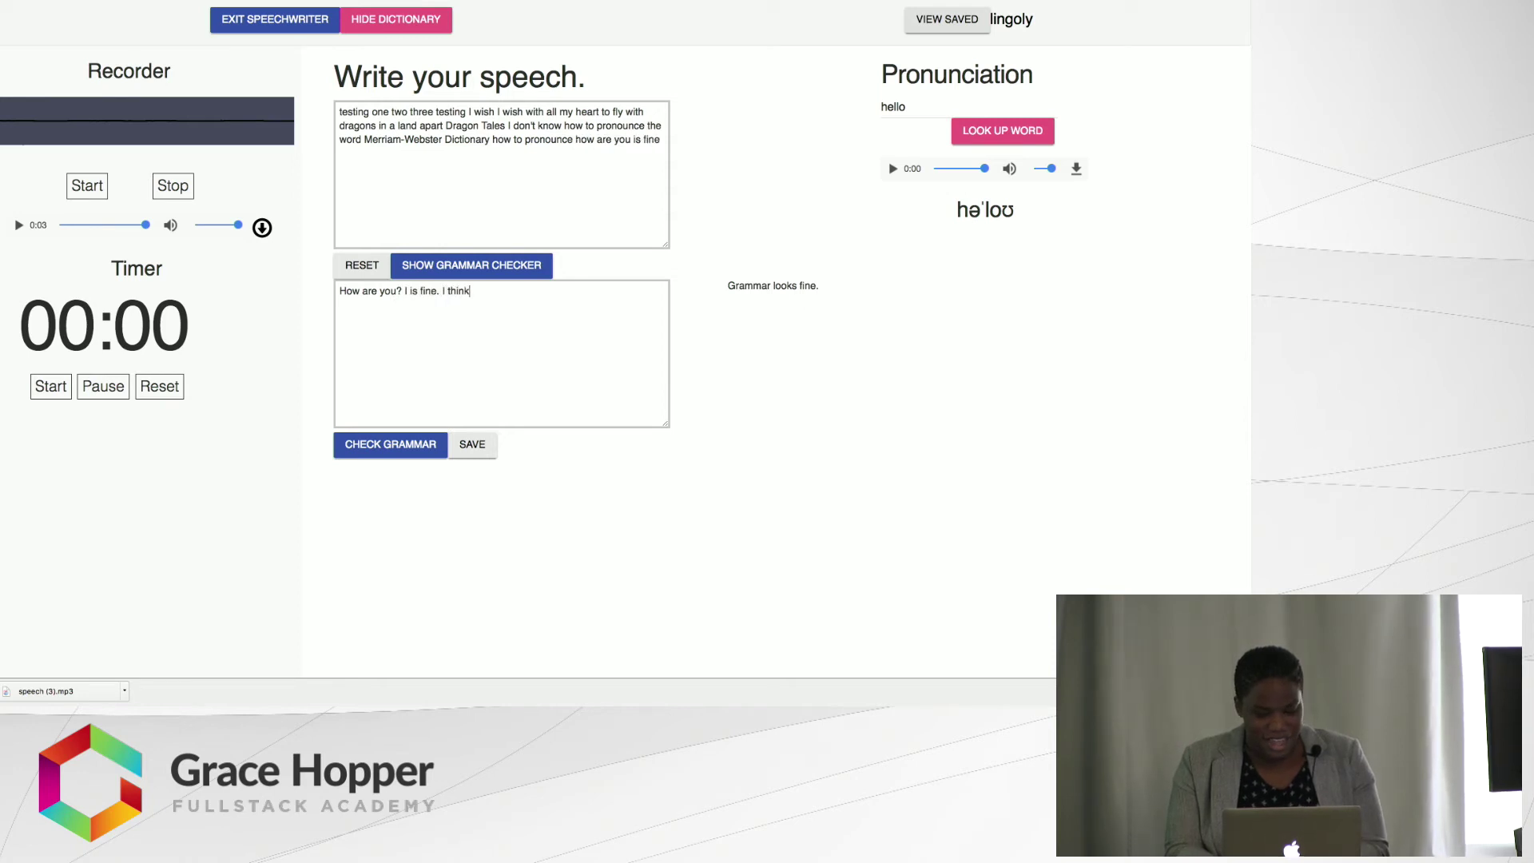
text(s thi)
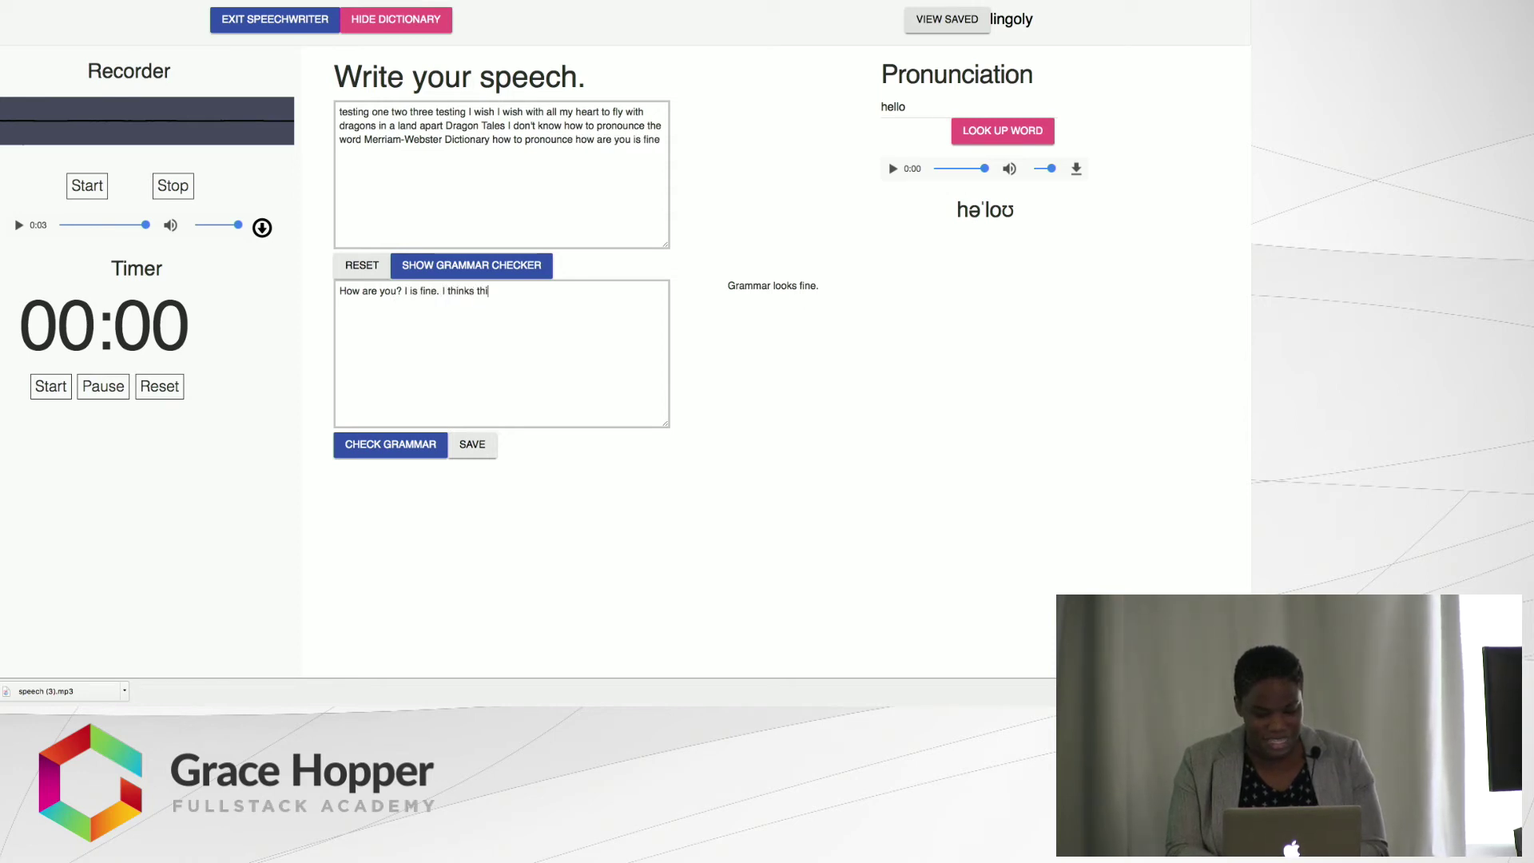
text(s is an go)
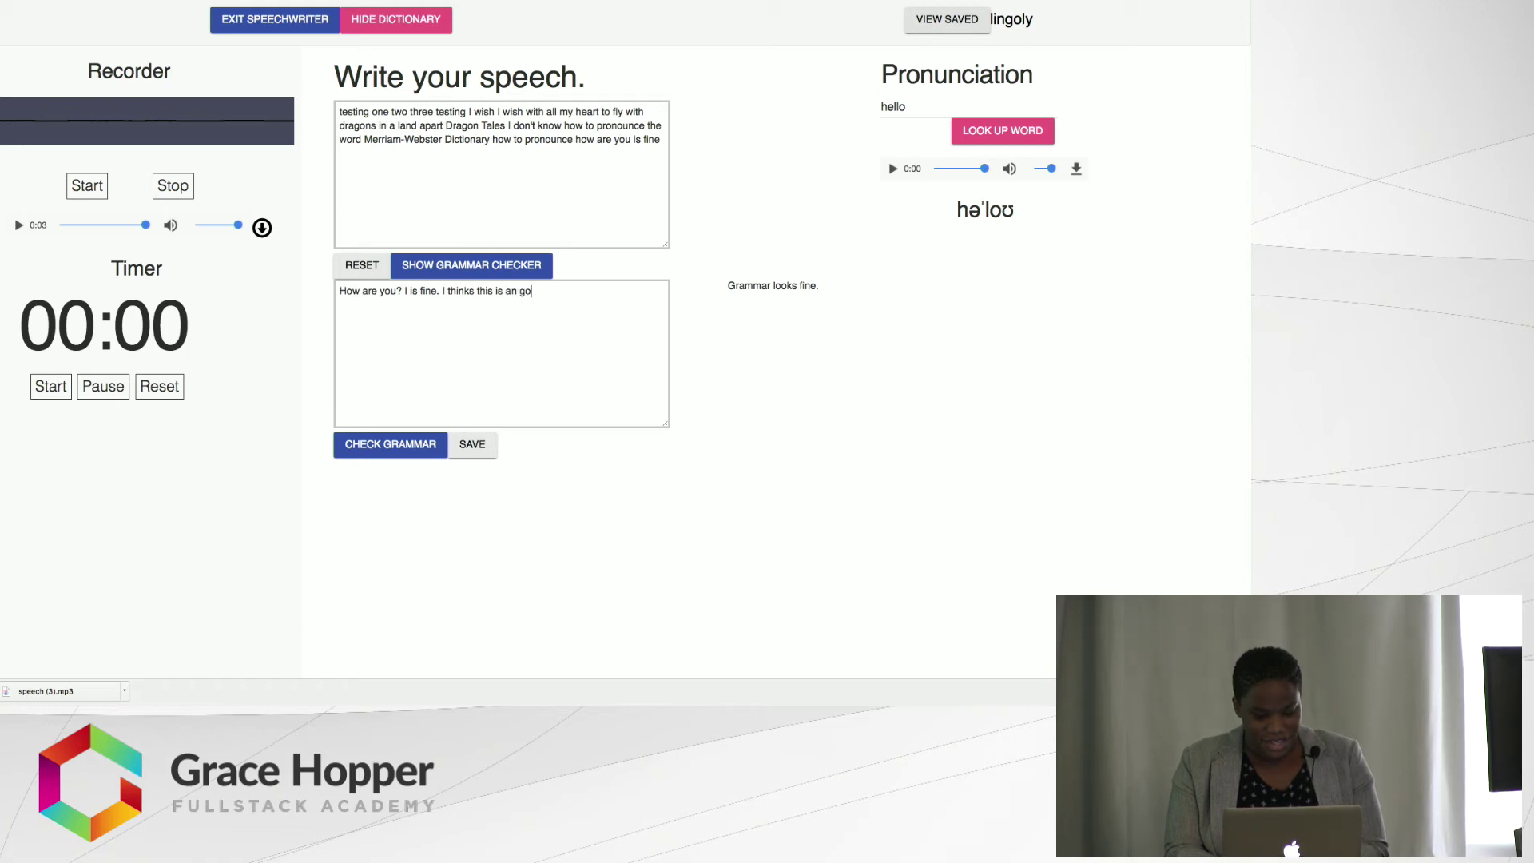
text(od project.)
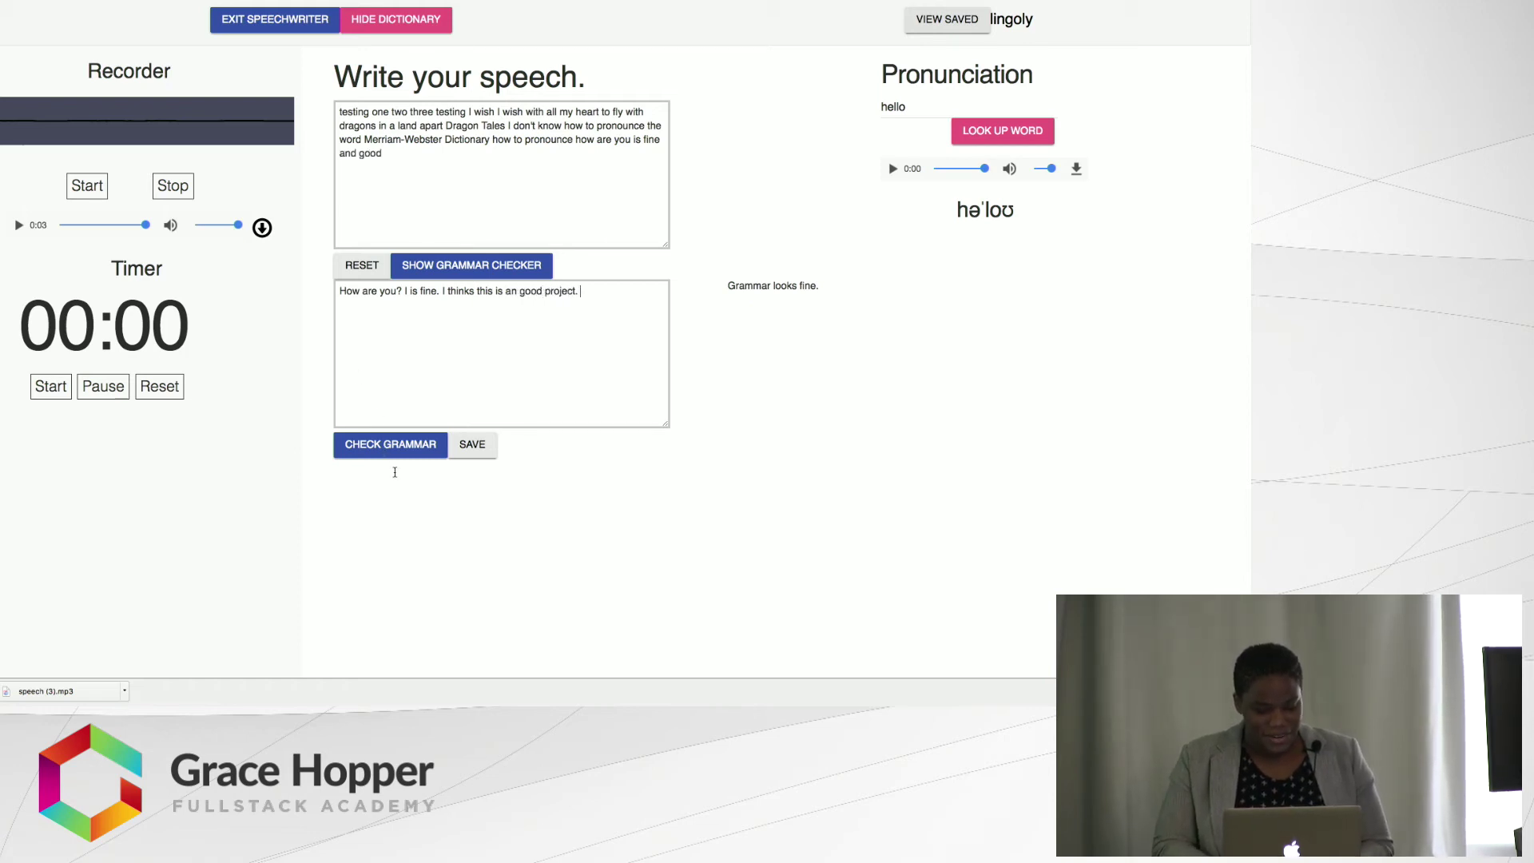
- Check the grammar, getting suggestions 'am' for 'is', 'think' for 'thinks', and 'a' for 'an'
click(389, 452)
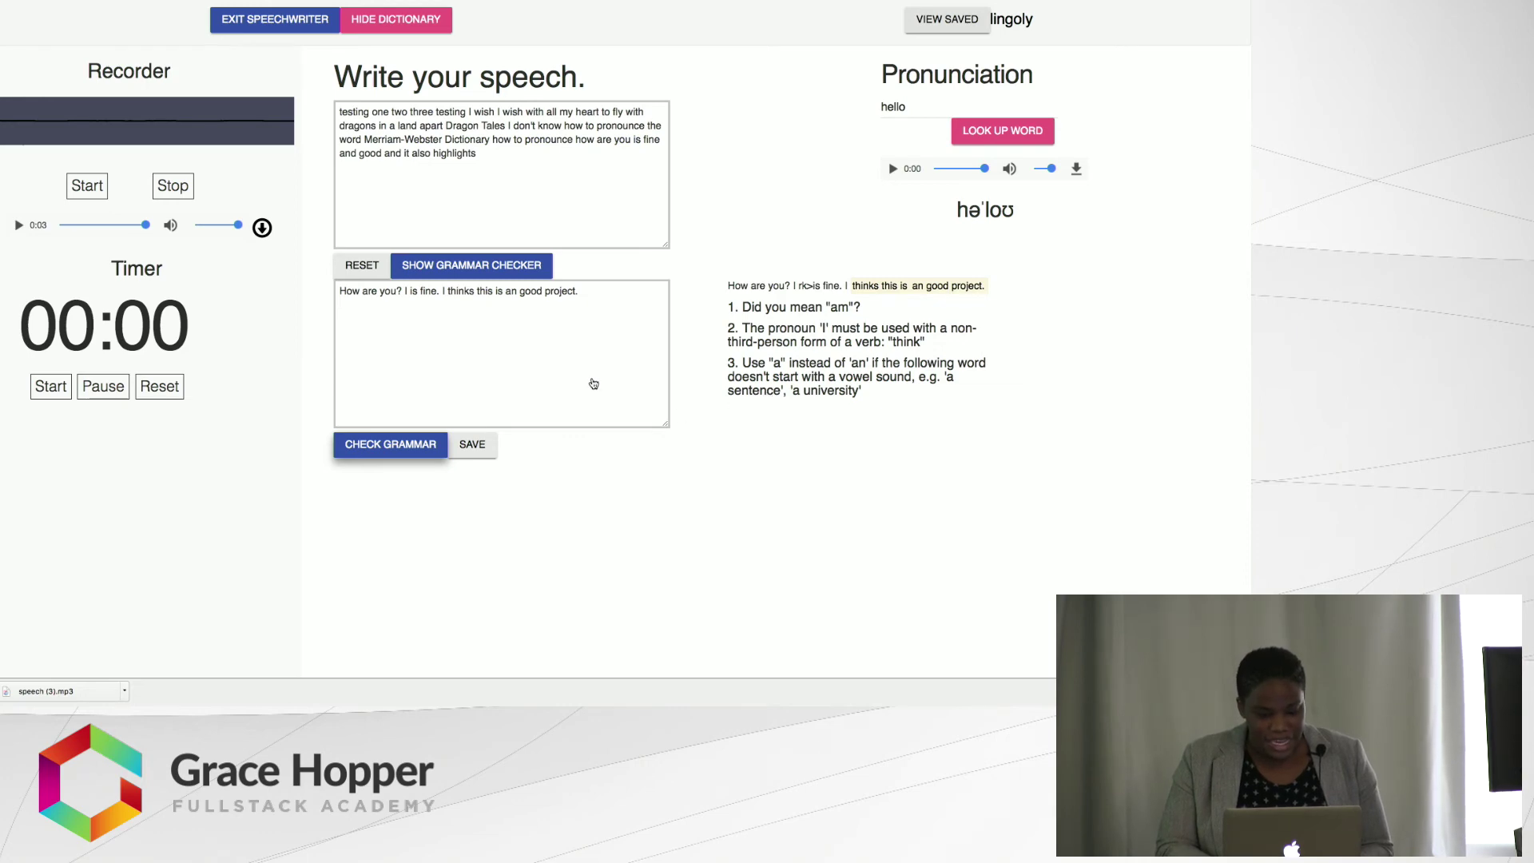
- Save the sentences as the seventh saved speech, view the saved list, and go back home
click(473, 445)
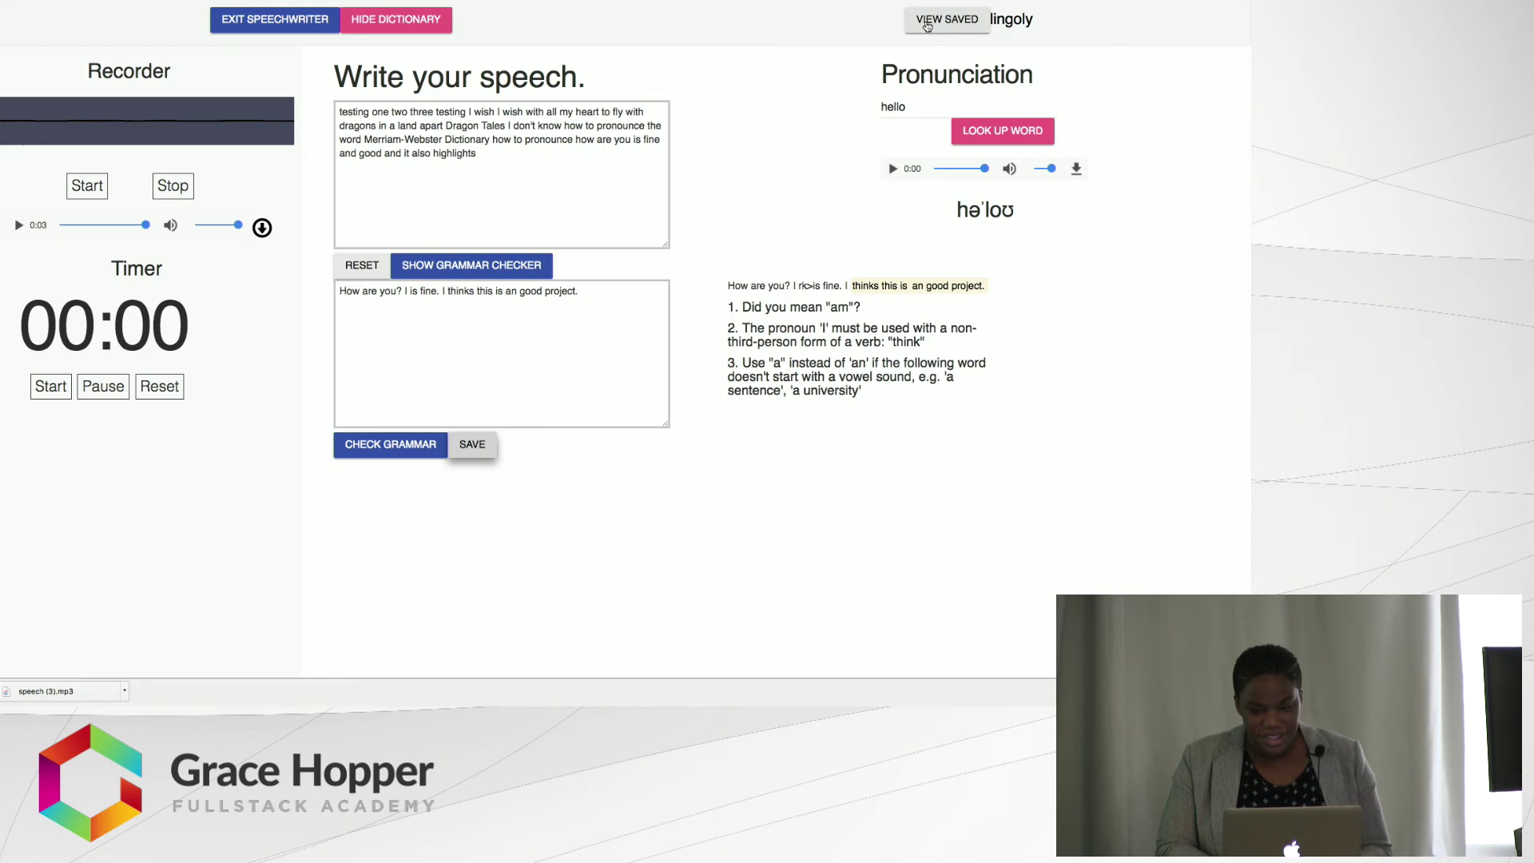
click(946, 22)
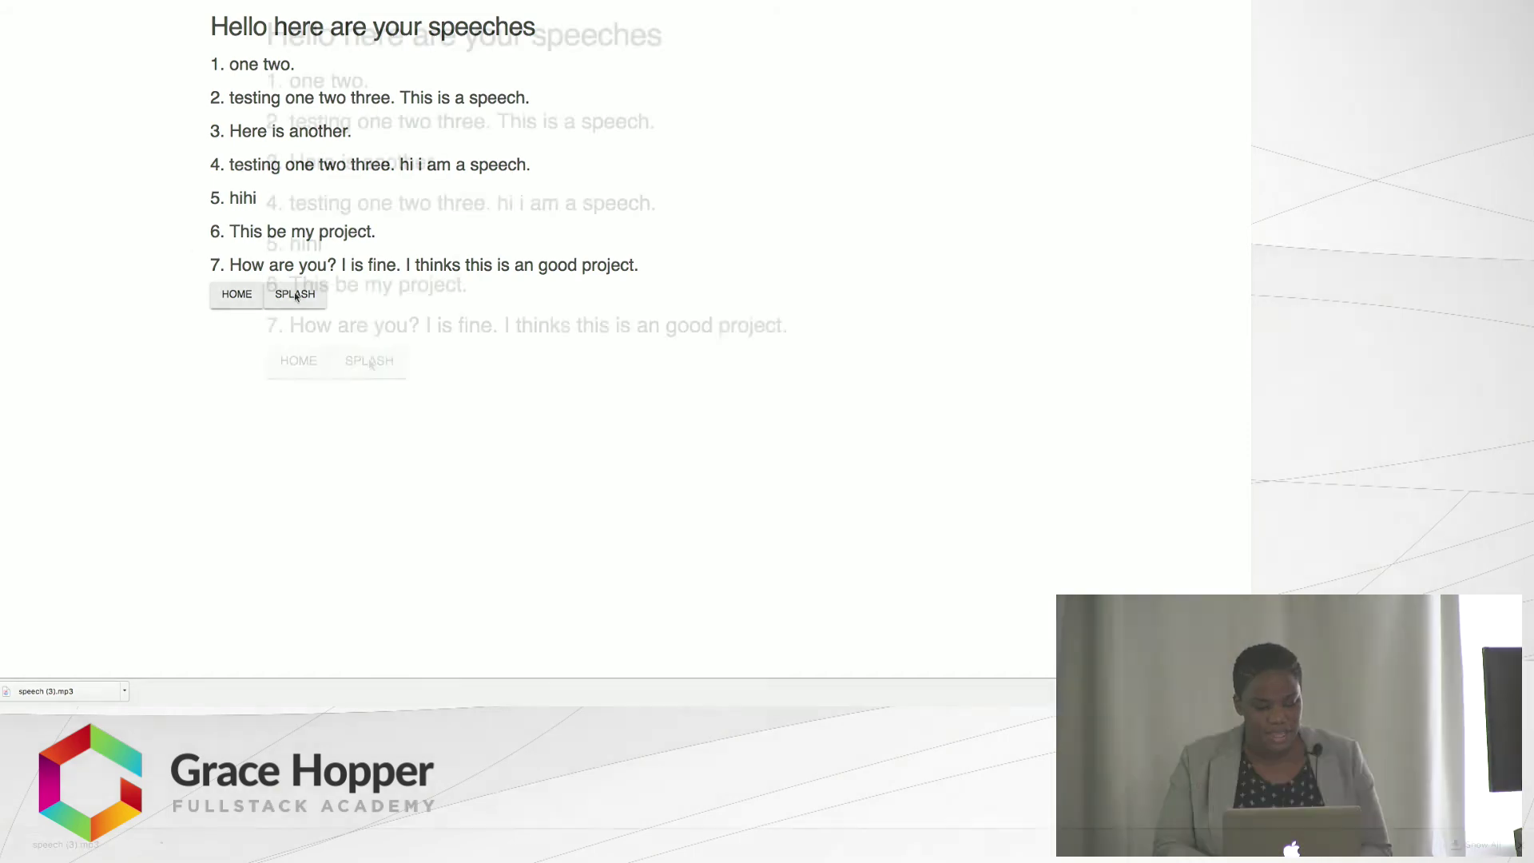
click(237, 294)
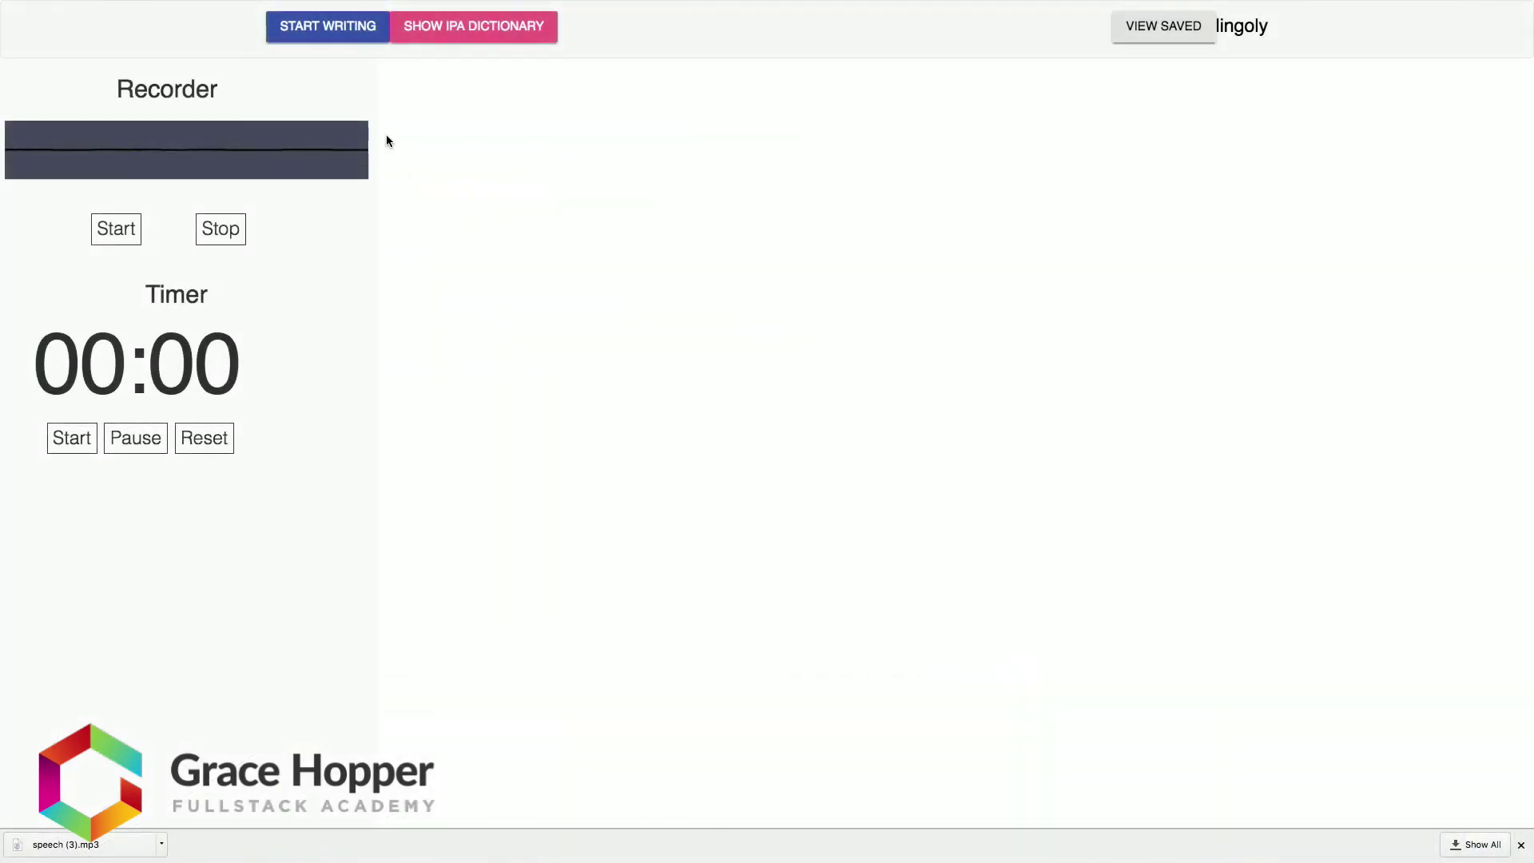
- Reopen the speech writer, clear the old words, and enter 'meeting' in the speech box
click(343, 38)
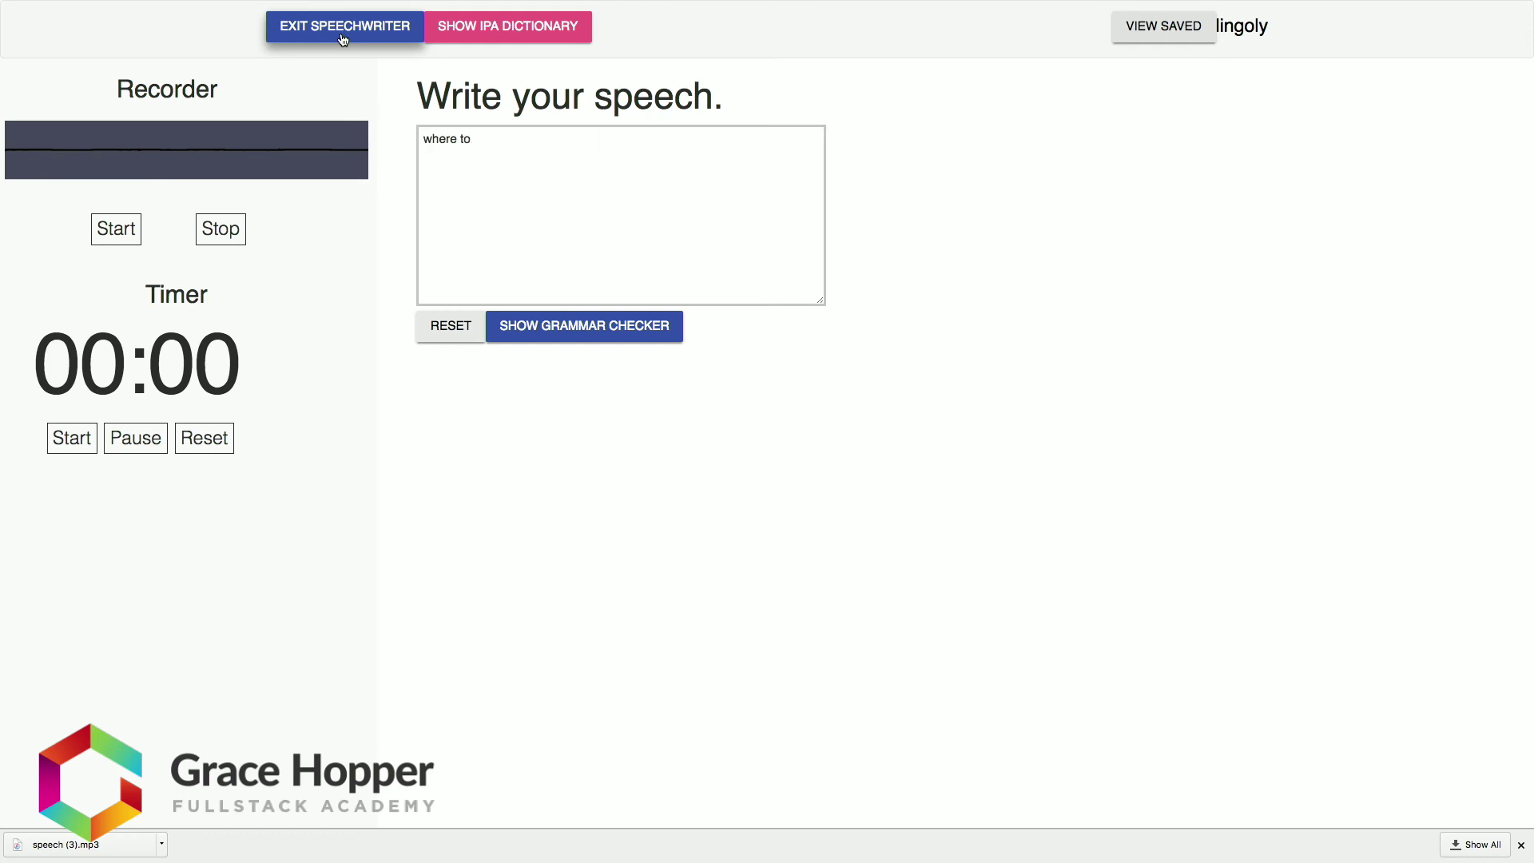
key(BackSpace)
key(BackSpace)
key(BackSpace)
key(BackSpace)
key(BackSpace)
key(BackSpace)
key(BackSpace)
key(BackSpace)
text(meeting)
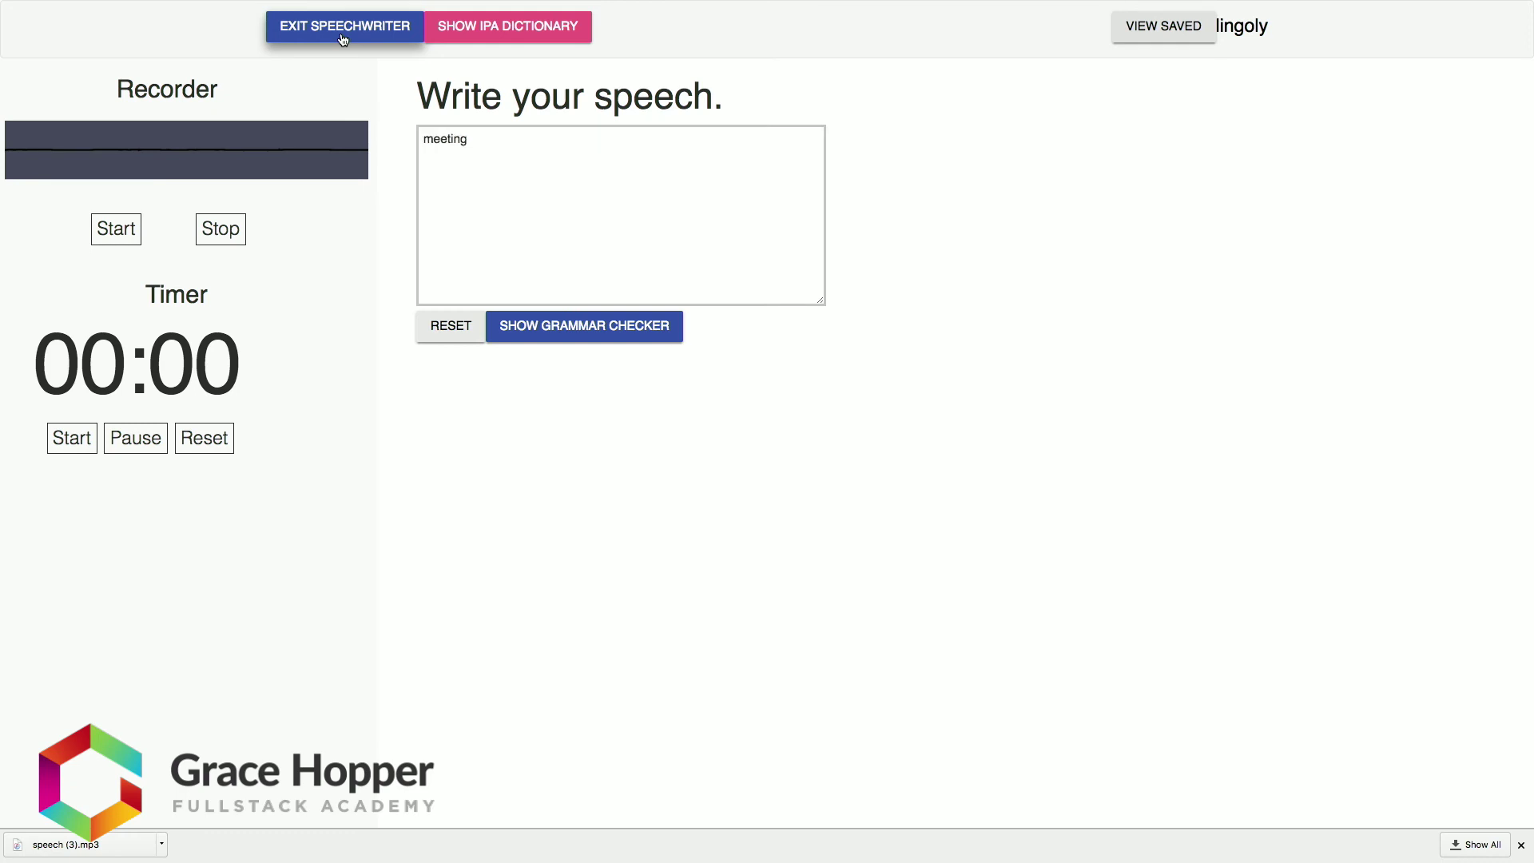